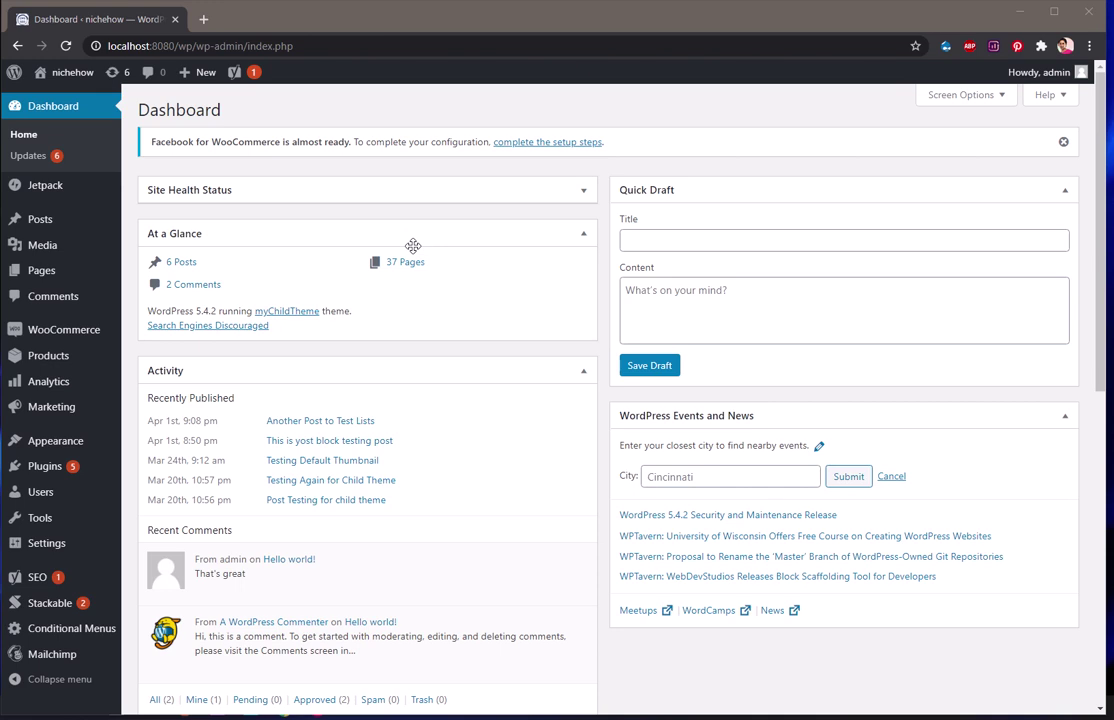
Open the post "Post Testing for child theme" from the list of all posts for editing
mouse_move(47, 229)
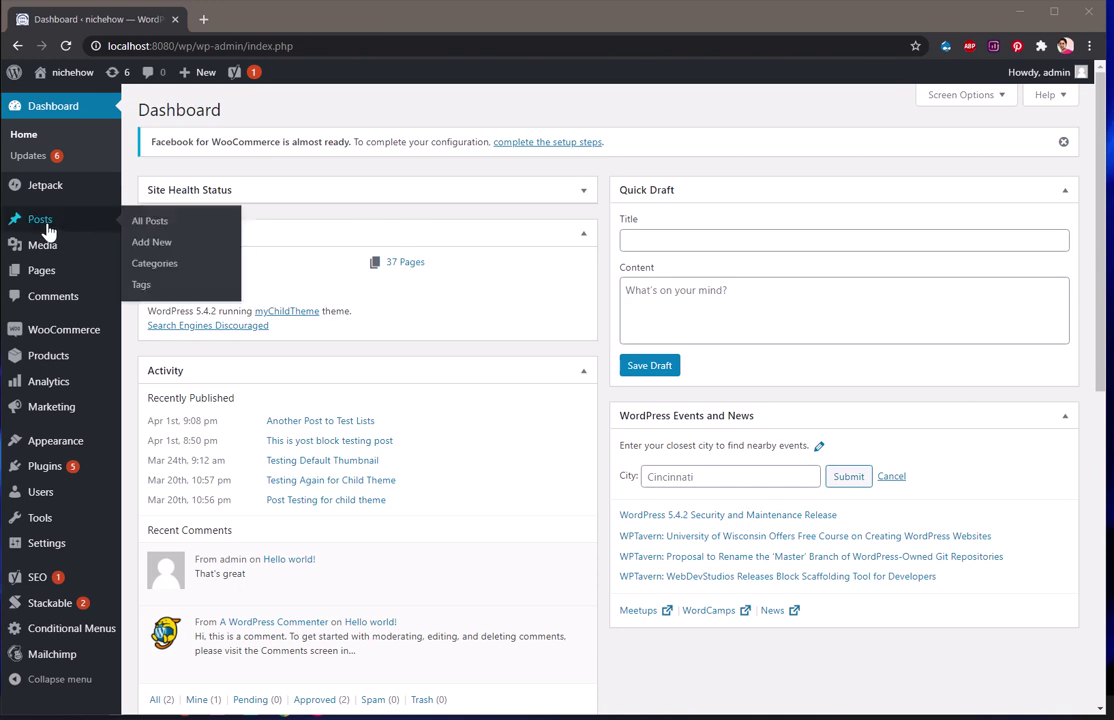
left_click(145, 222)
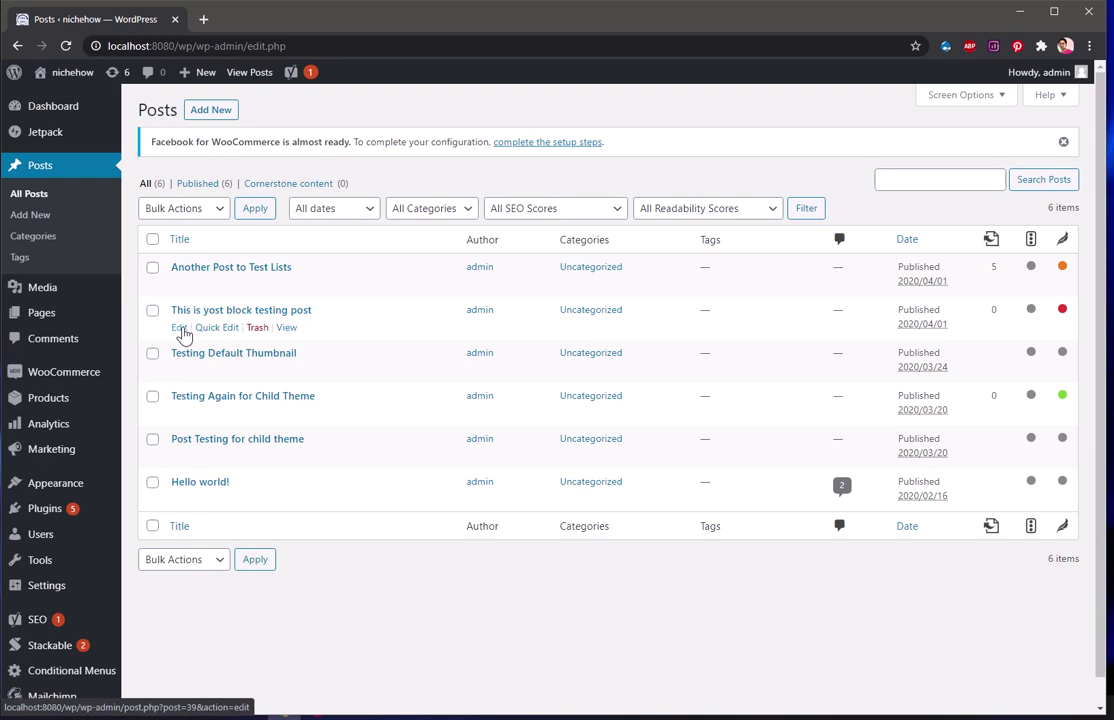
left_click(204, 441)
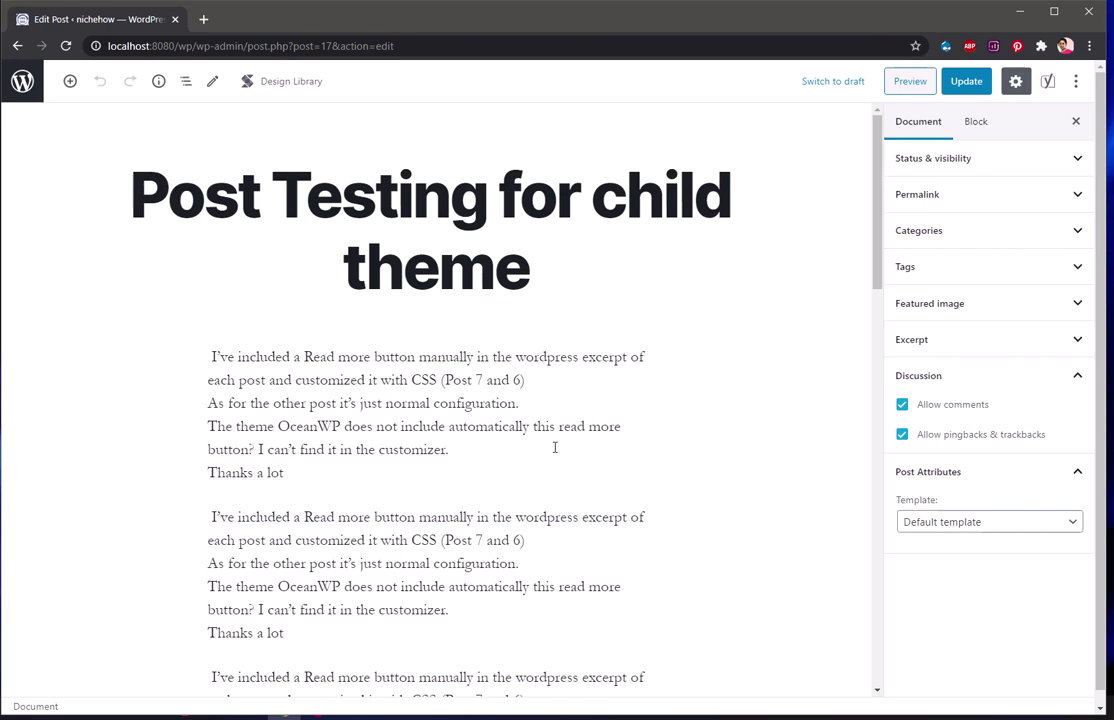
Try adding an FAQ block below the post's last paragraph, and remove that block again
scroll(553, 448, "down", 4)
scroll(555, 447, "down", 5)
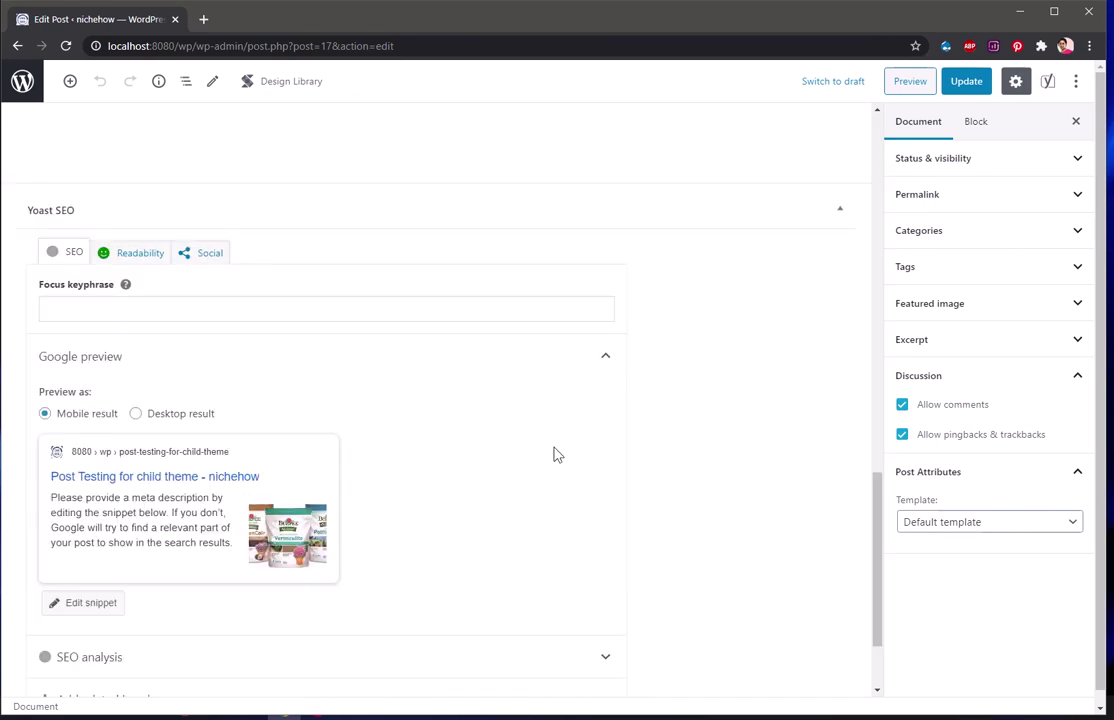
scroll(557, 455, "down", 2)
scroll(557, 455, "up", 2)
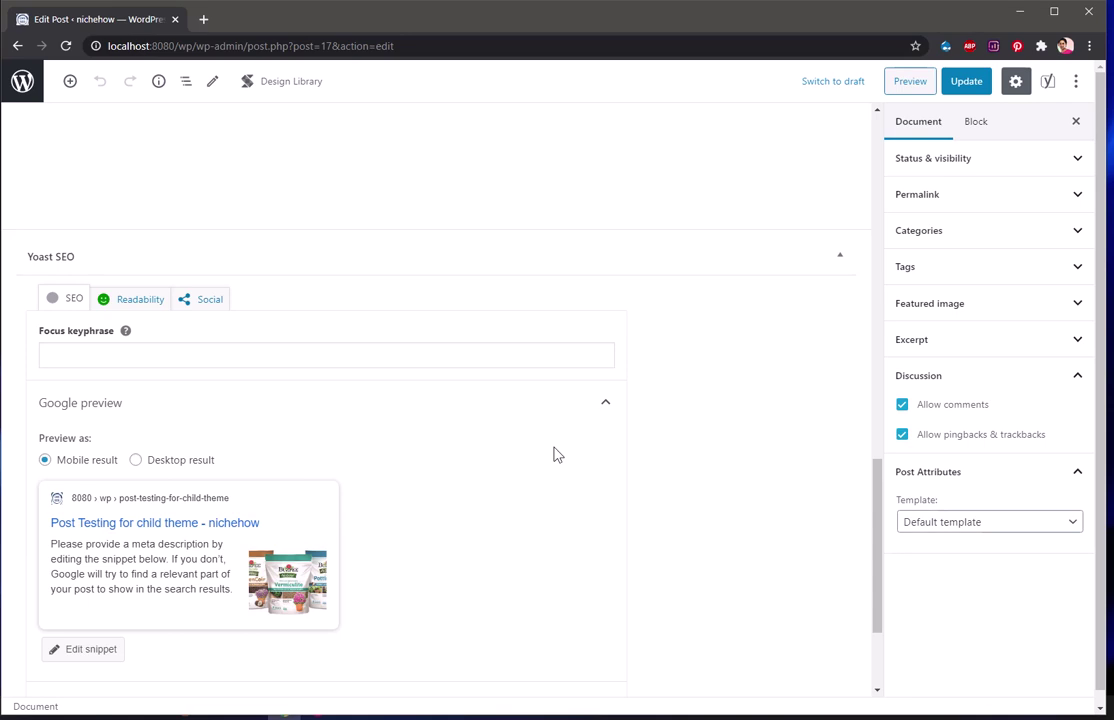
scroll(492, 475, "up", 8)
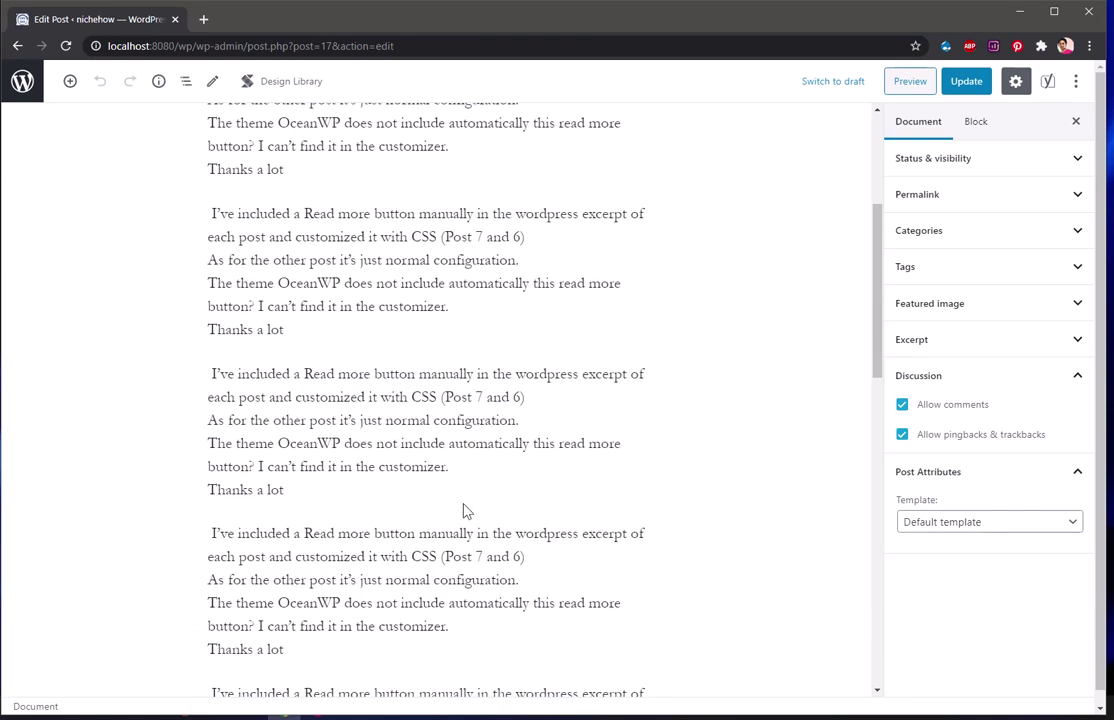
scroll(463, 511, "down", 3)
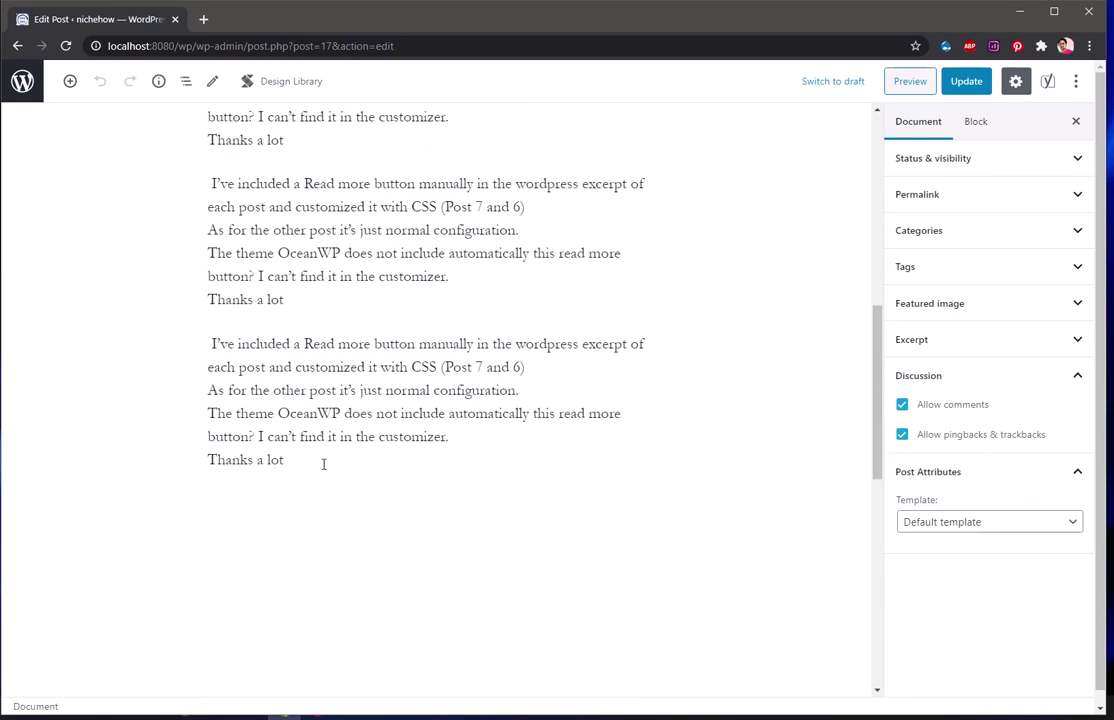
left_click(323, 463)
key("Return")
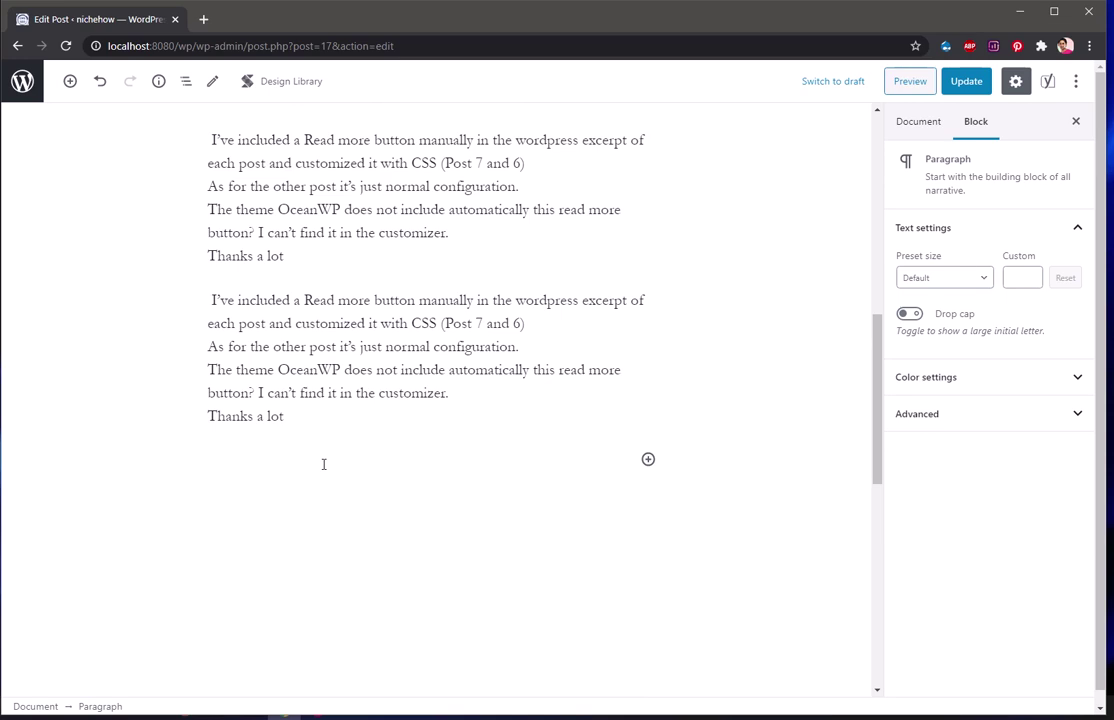
type("/fa")
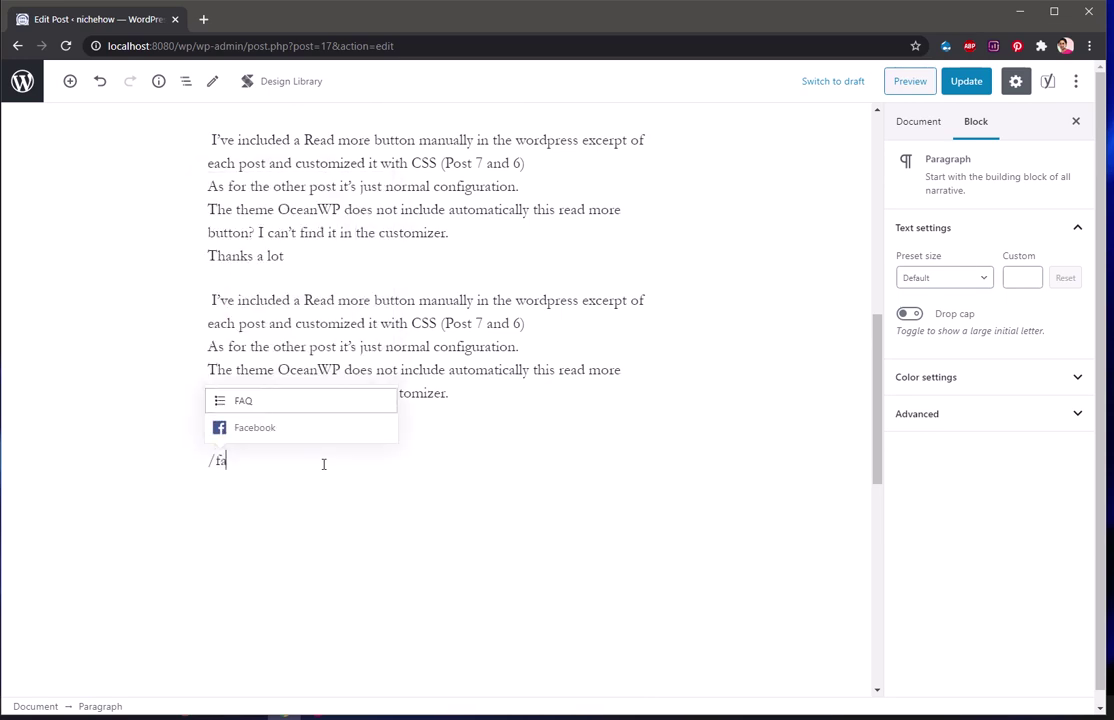
key("Return")
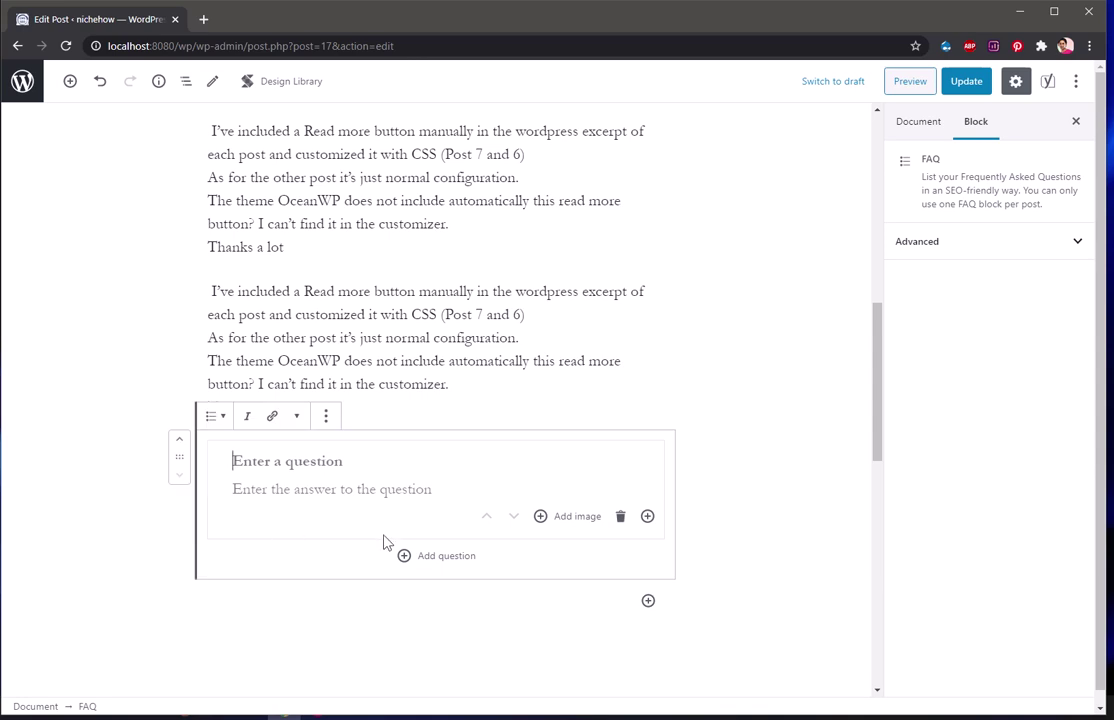
left_click(327, 417)
left_click(356, 657)
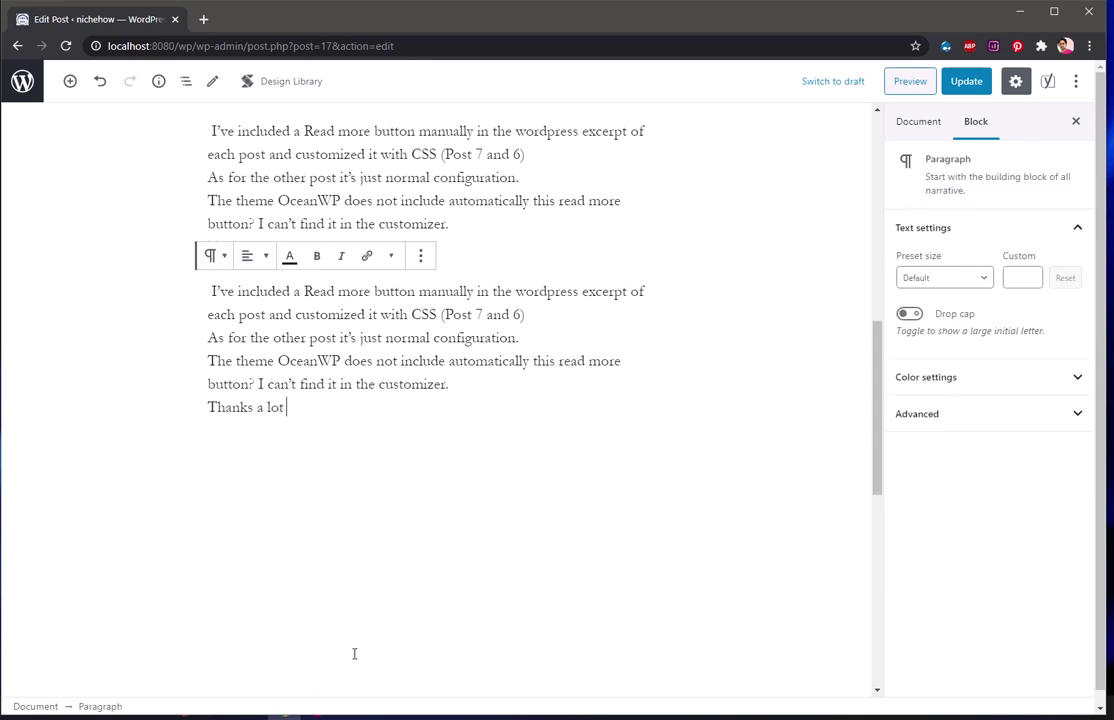
left_click(313, 463)
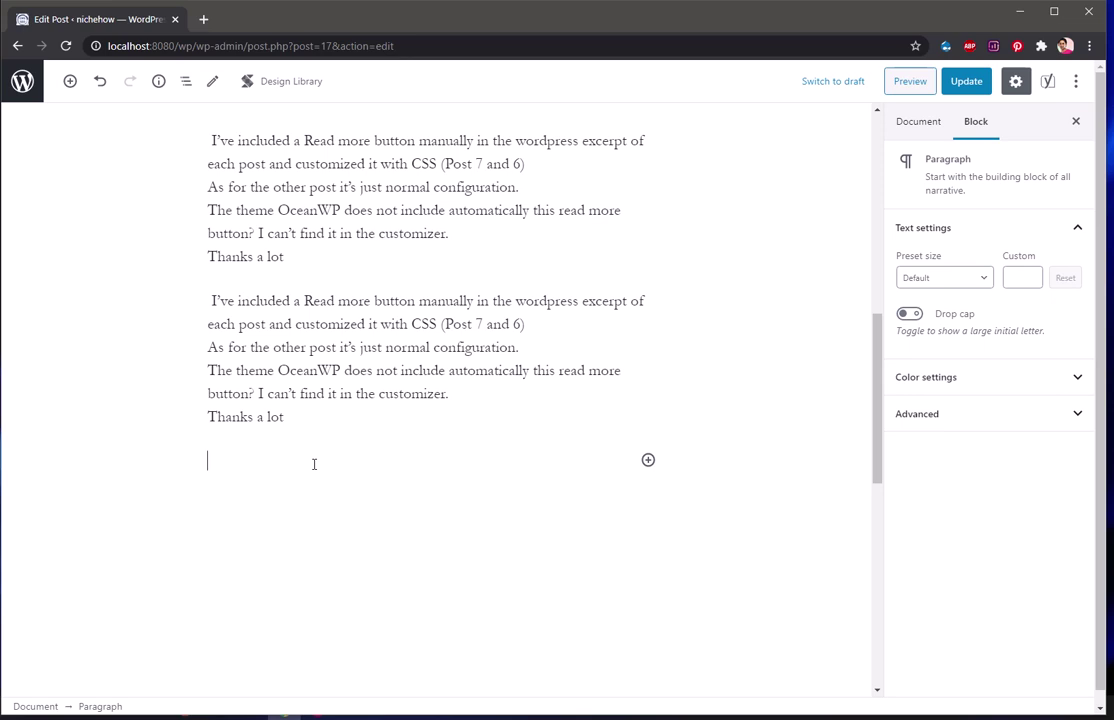
type("/")
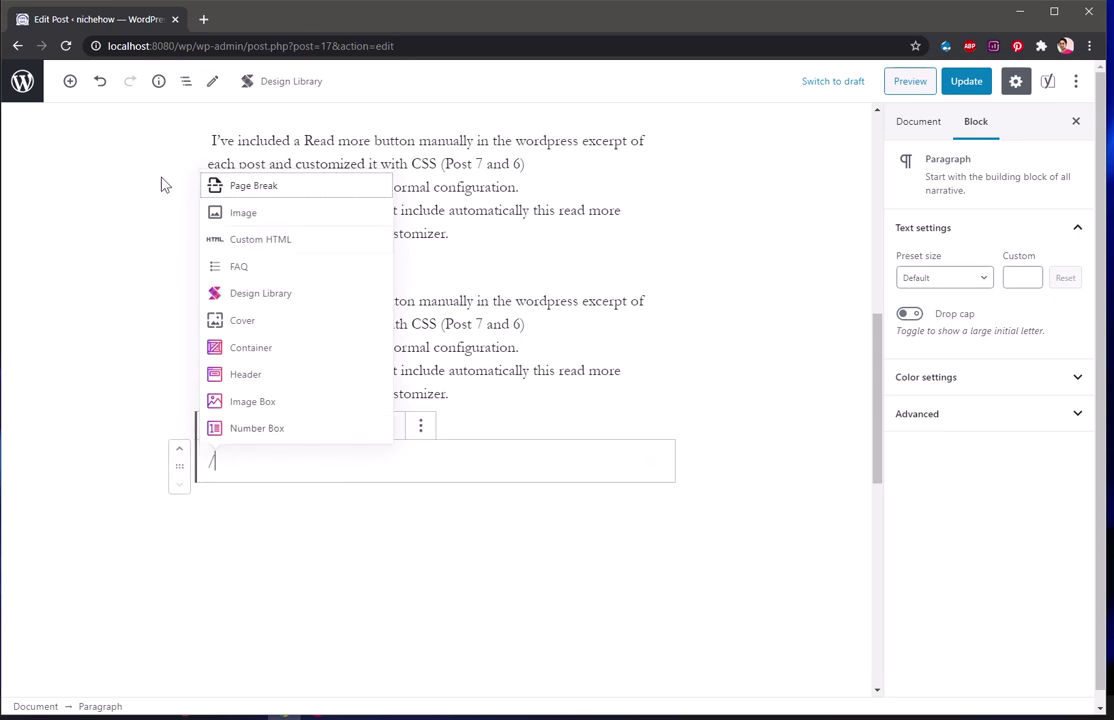
left_click(69, 81)
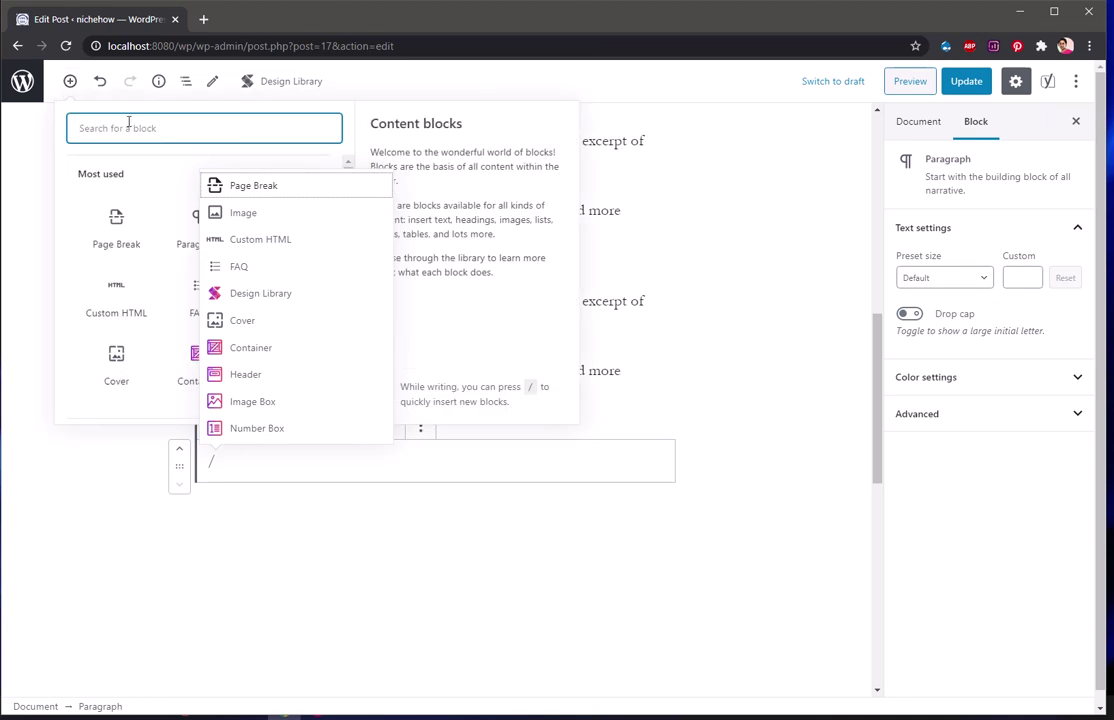
left_click(265, 467)
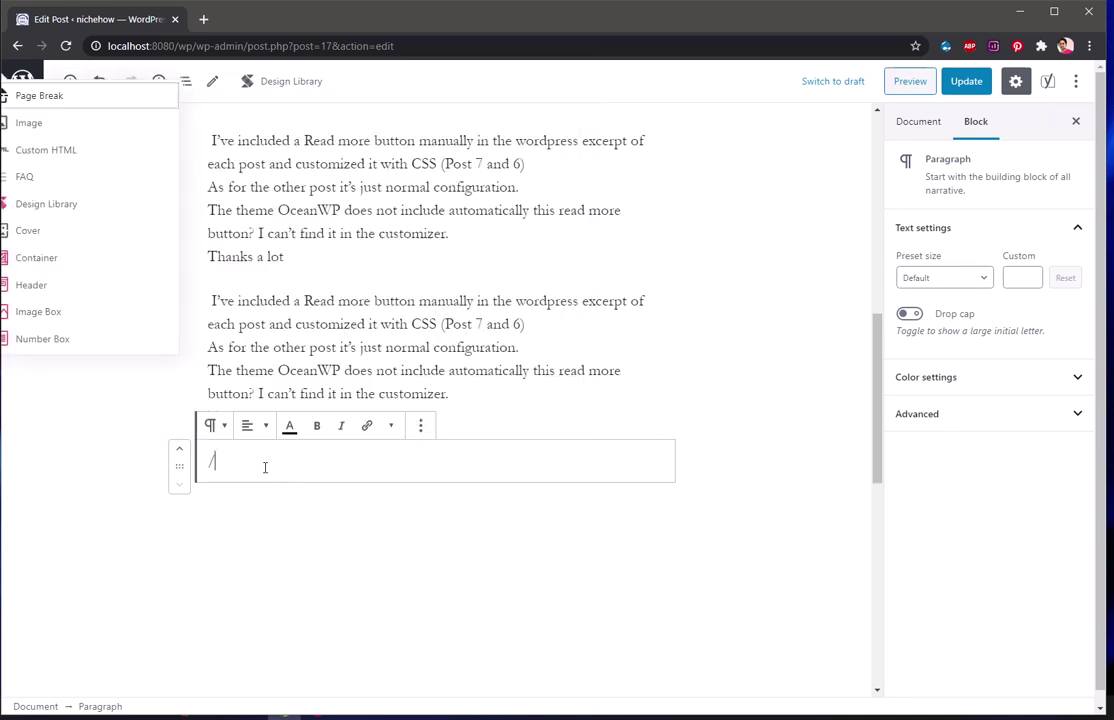
key("BackSpace")
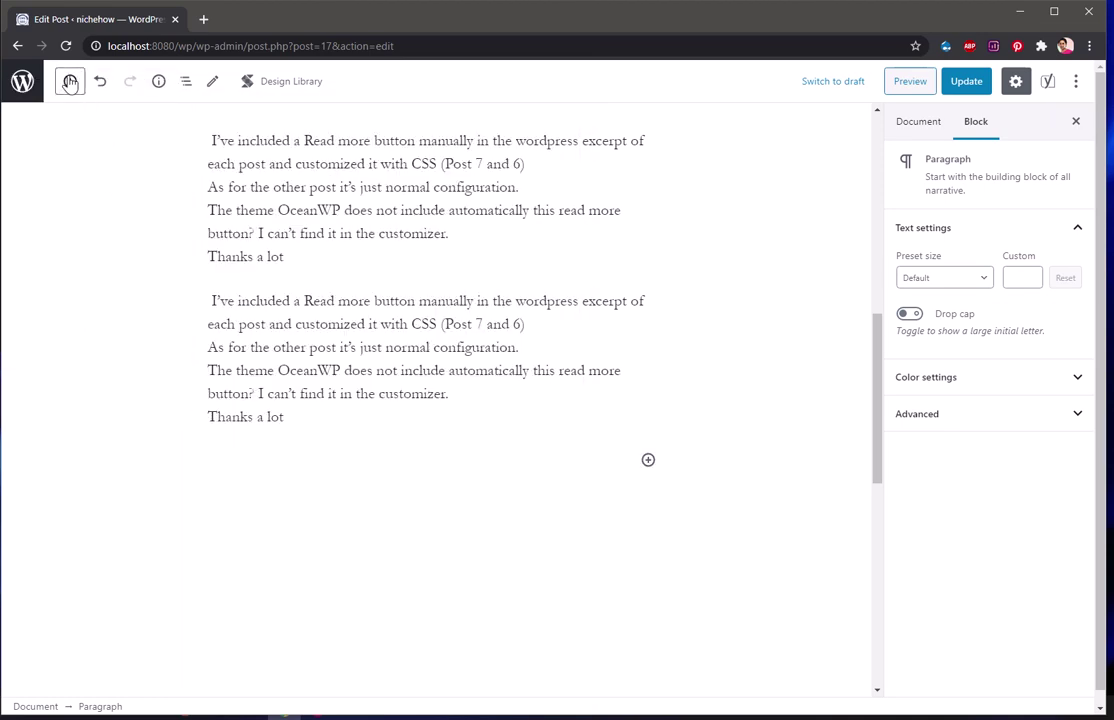
Browse the block library and insert an Expand / Show More block from Layout Elements below the post's last paragraph
left_click(68, 82)
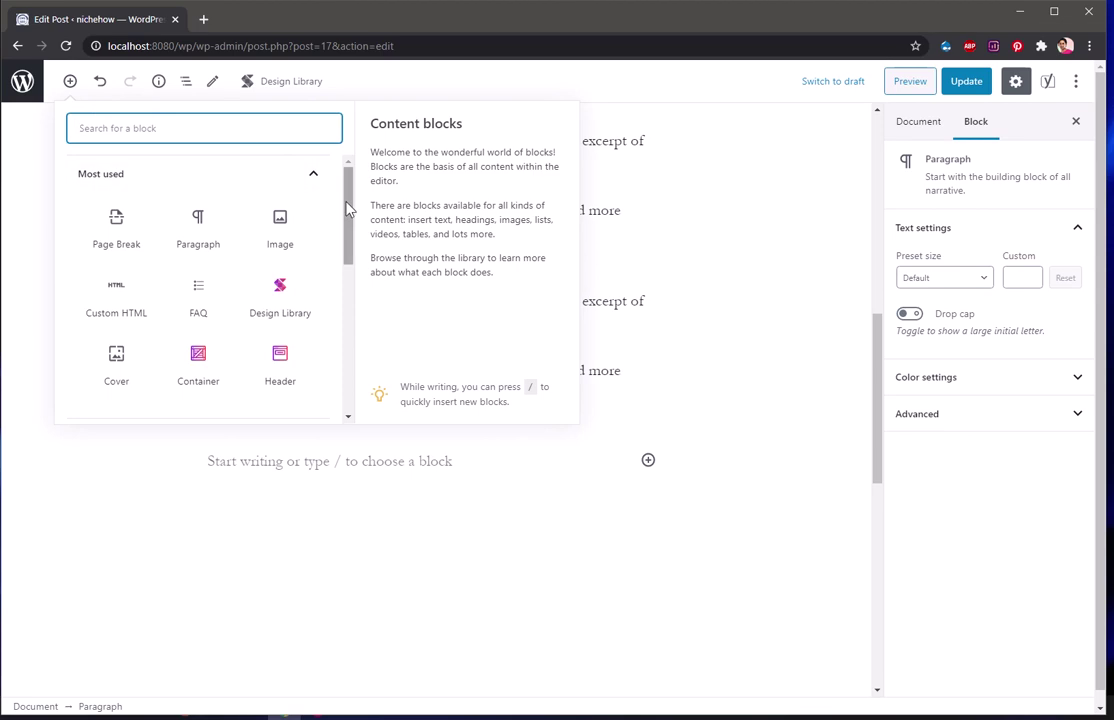
left_click_drag(348, 186, 338, 298)
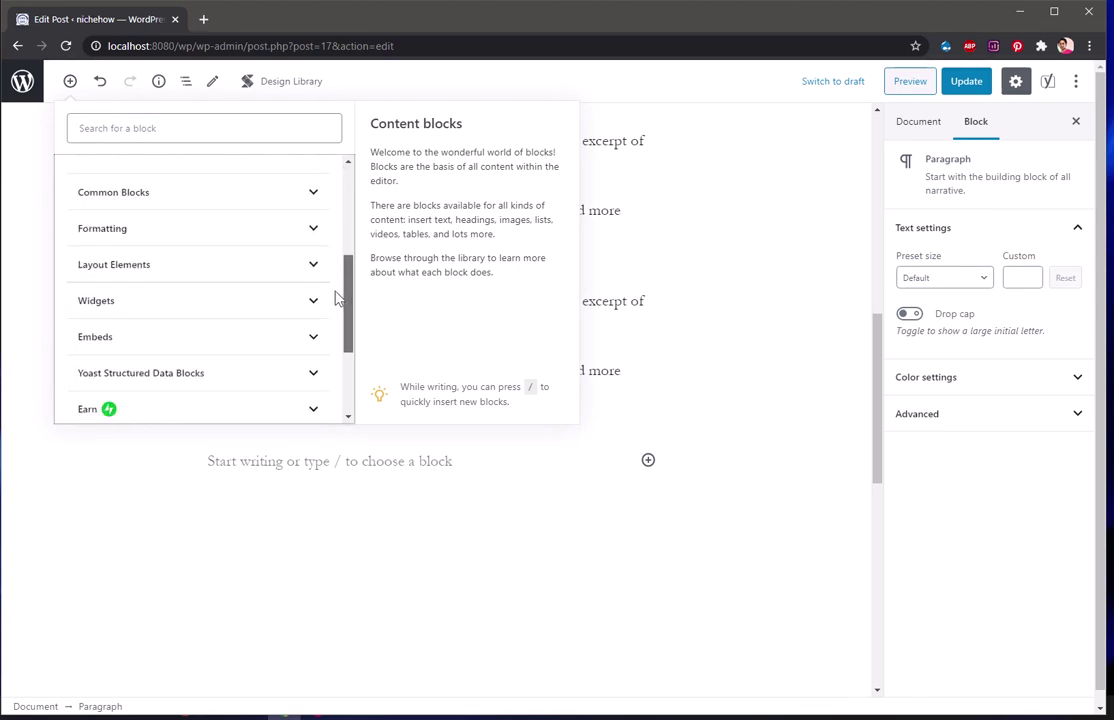
left_click(301, 229)
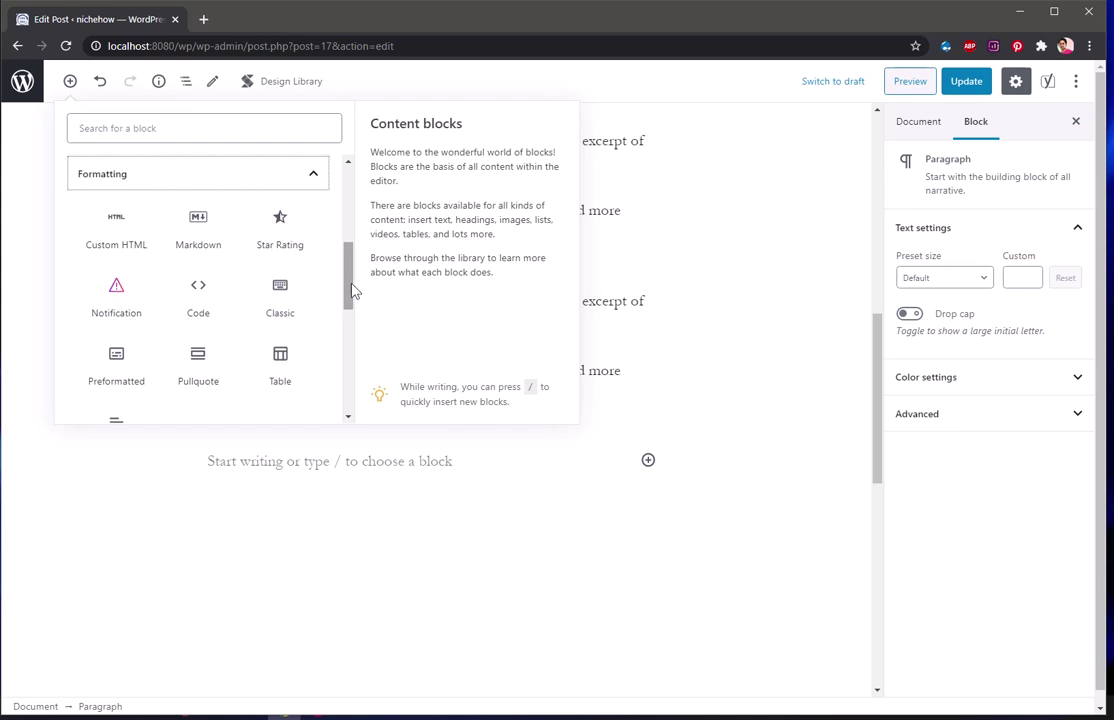
left_click_drag(351, 293, 338, 370)
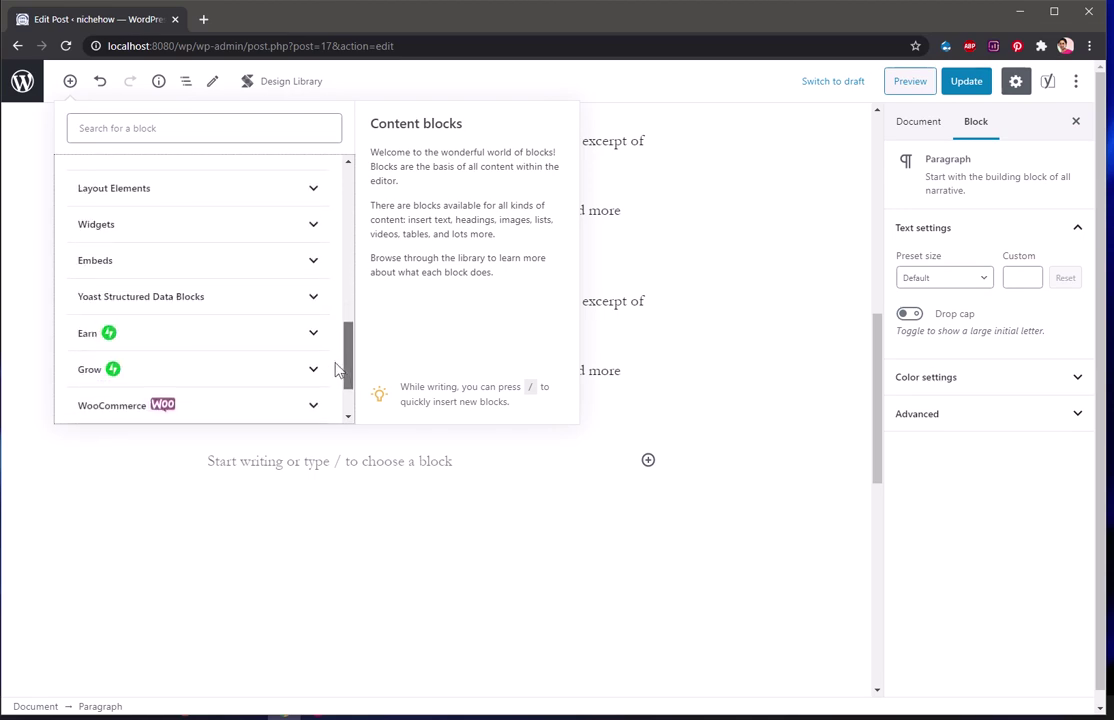
left_click(273, 196)
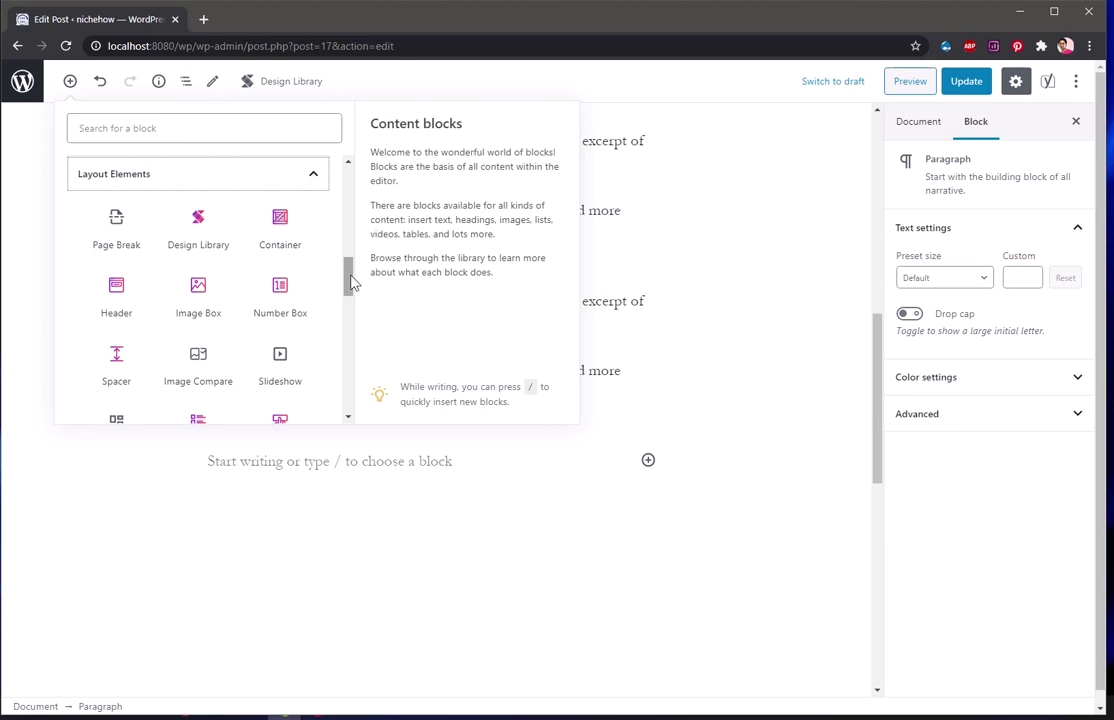
left_click_drag(351, 289, 344, 334)
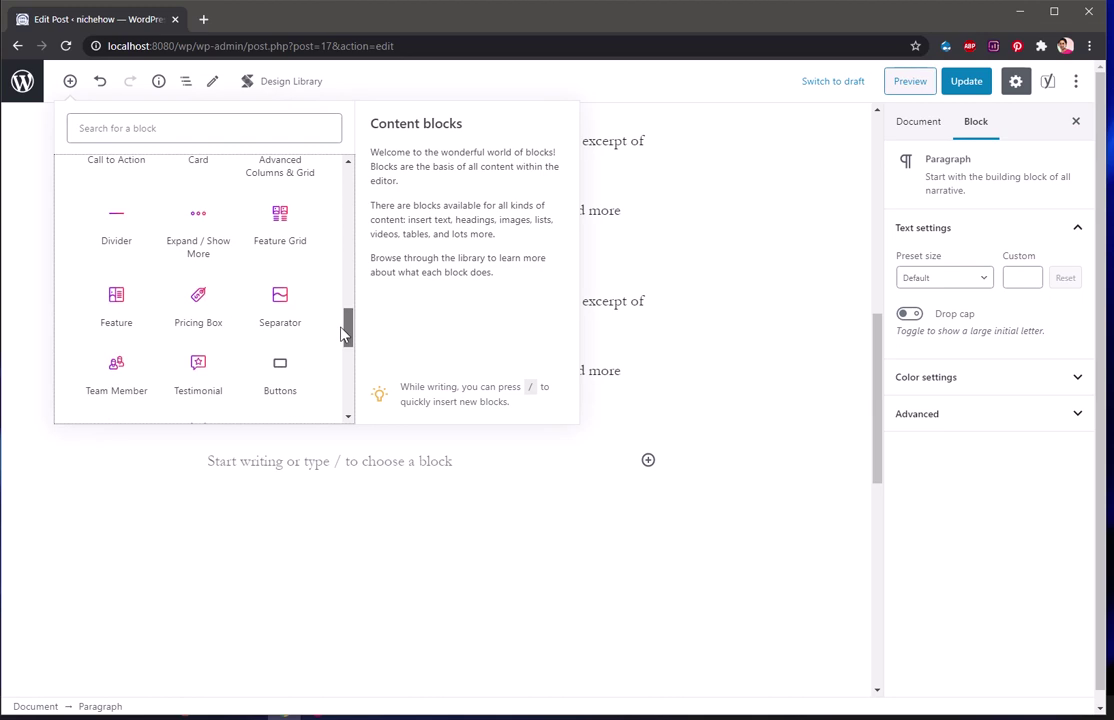
left_click(212, 251)
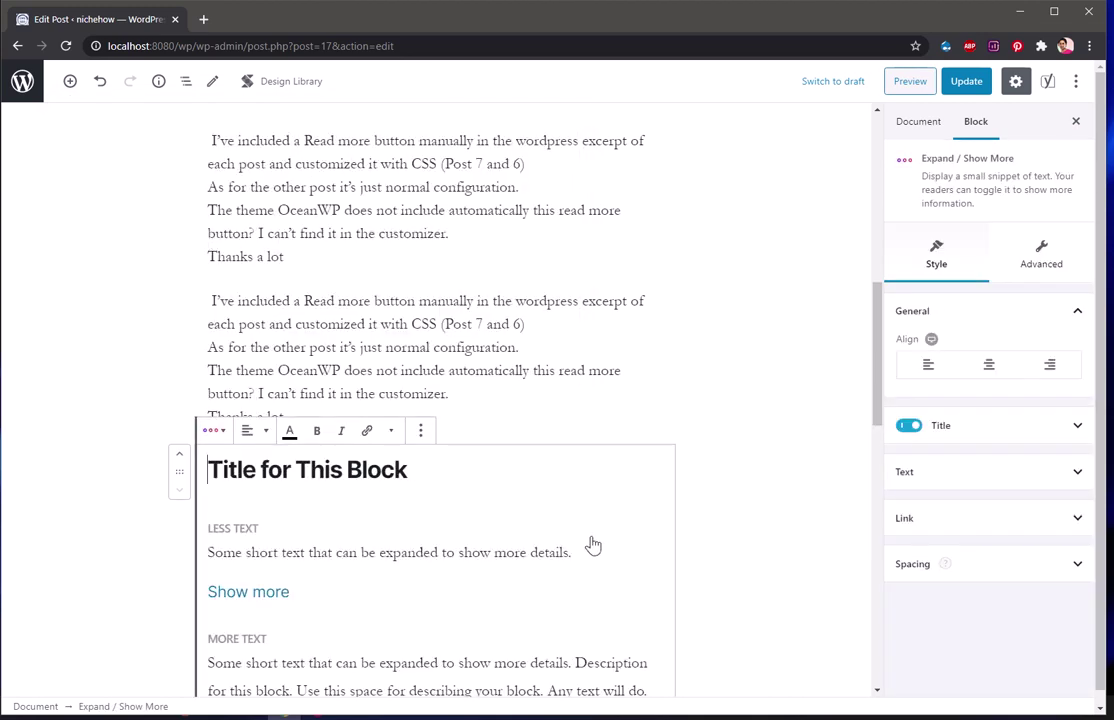
Review the inserted block, update the post, and view the block on the published page
scroll(592, 545, "down", 3)
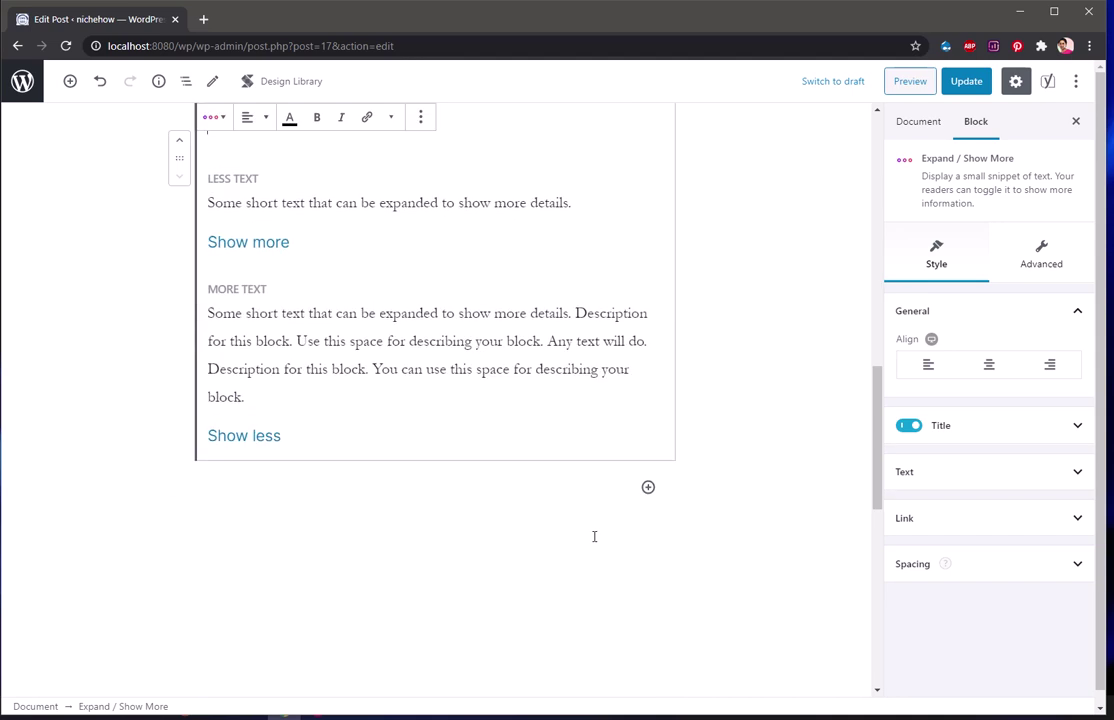
scroll(594, 536, "up", 2)
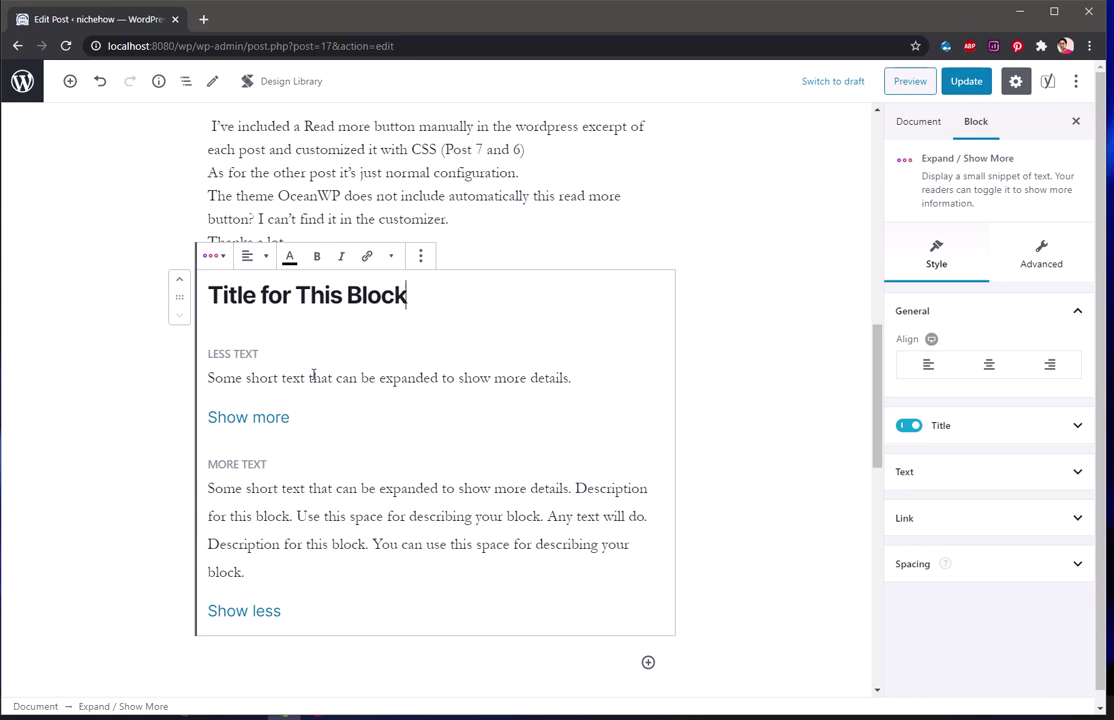
left_click(966, 81)
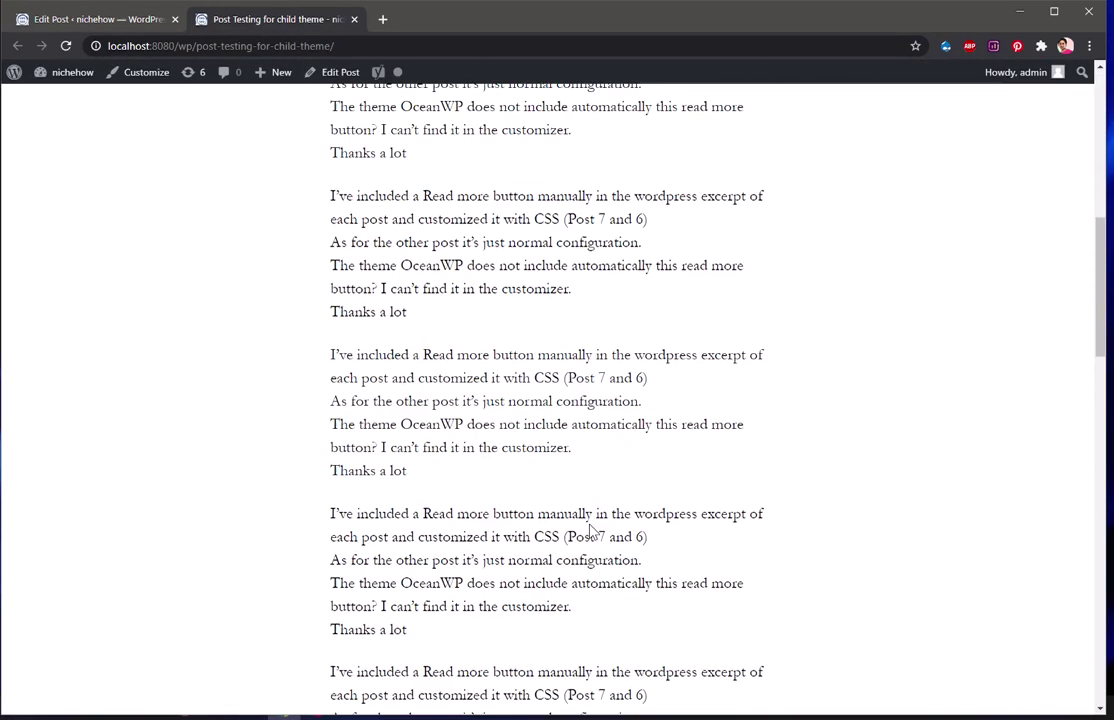
scroll(589, 528, "down", 2)
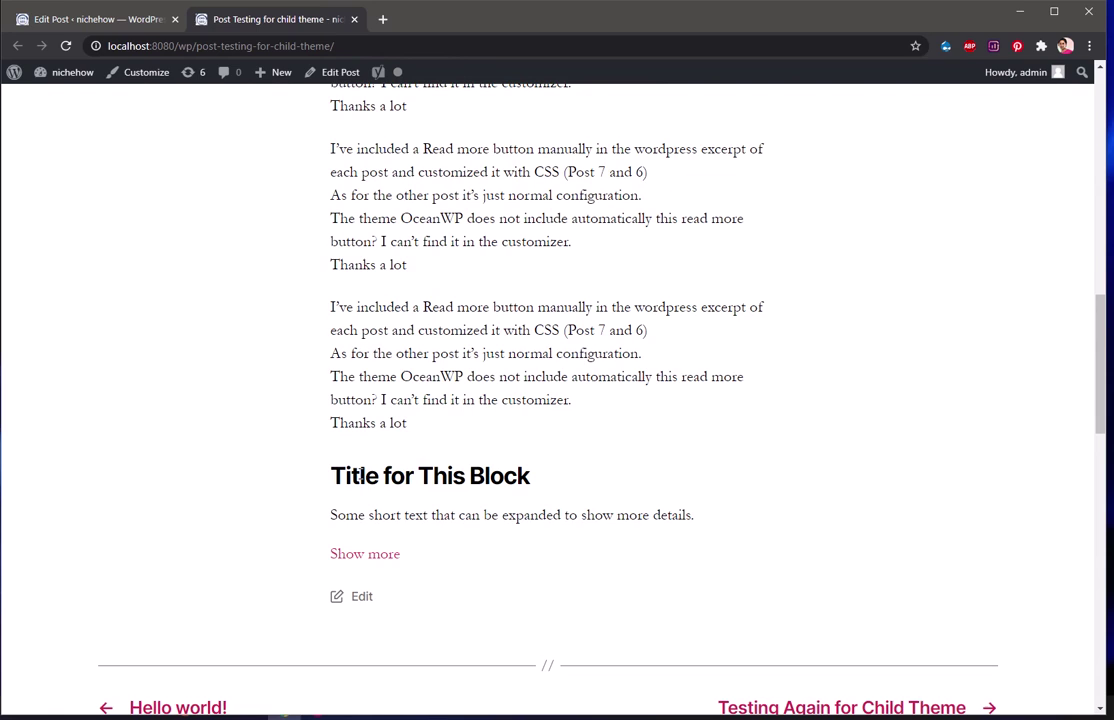
Test the block on the published page by repeatedly expanding and collapsing its text with Show more and Show less
left_click_drag(327, 475, 552, 480)
left_click(587, 480)
left_click(384, 566)
scroll(473, 427, "down", 3)
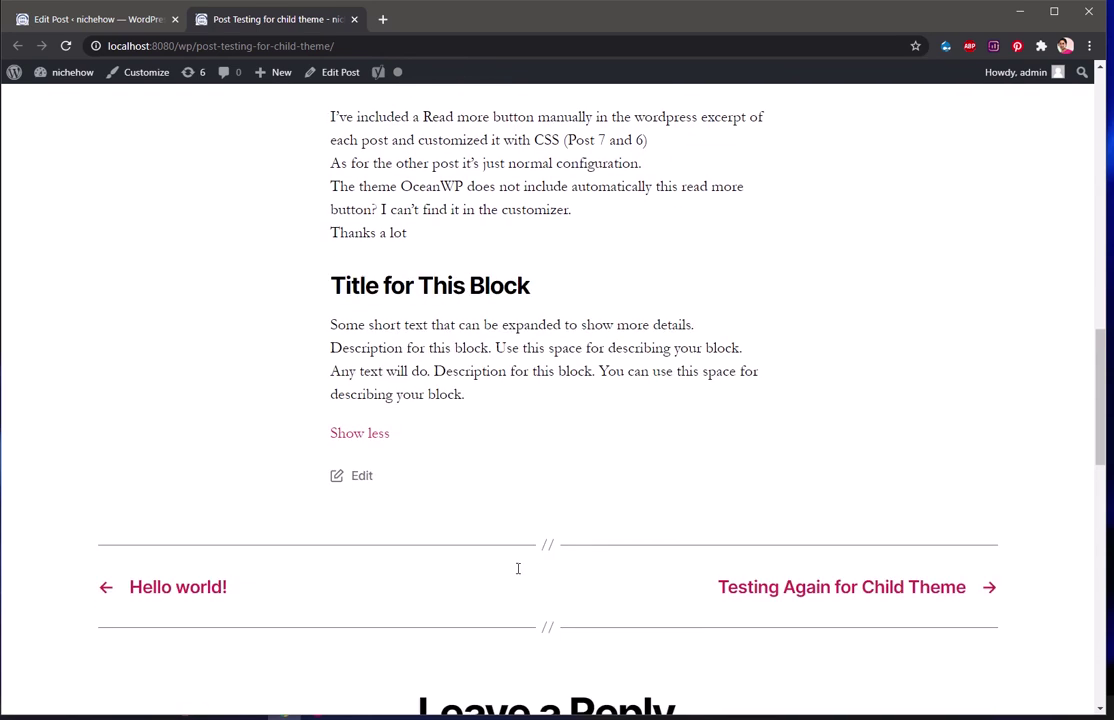
left_click(360, 276)
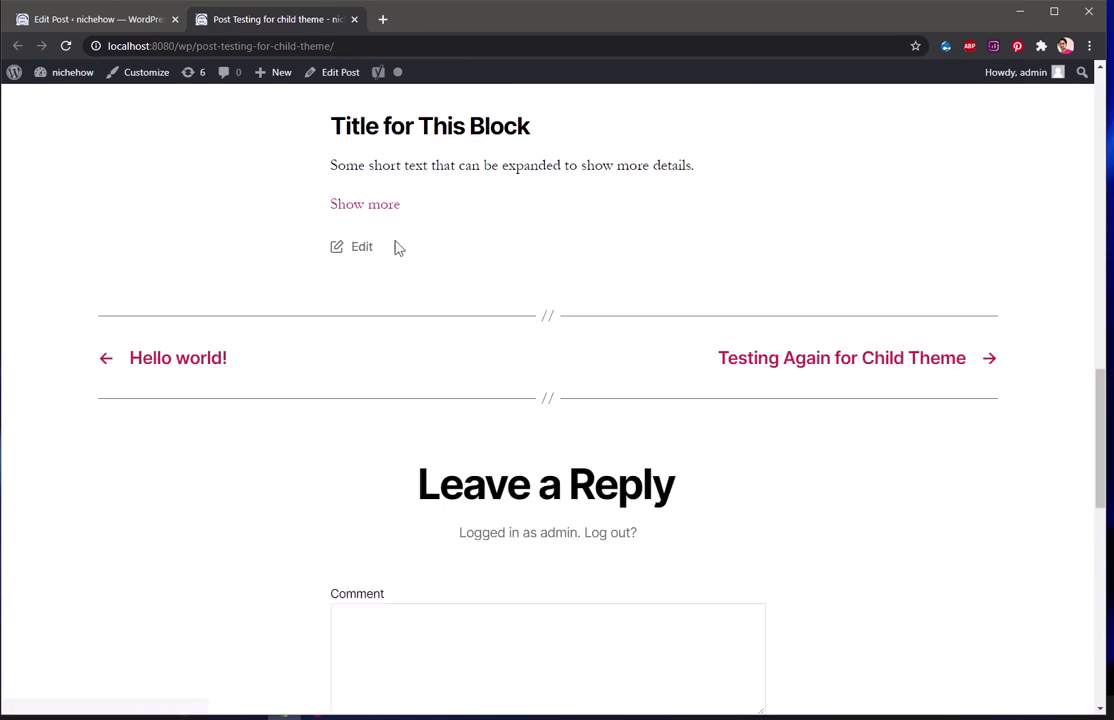
scroll(465, 425, "up", 2)
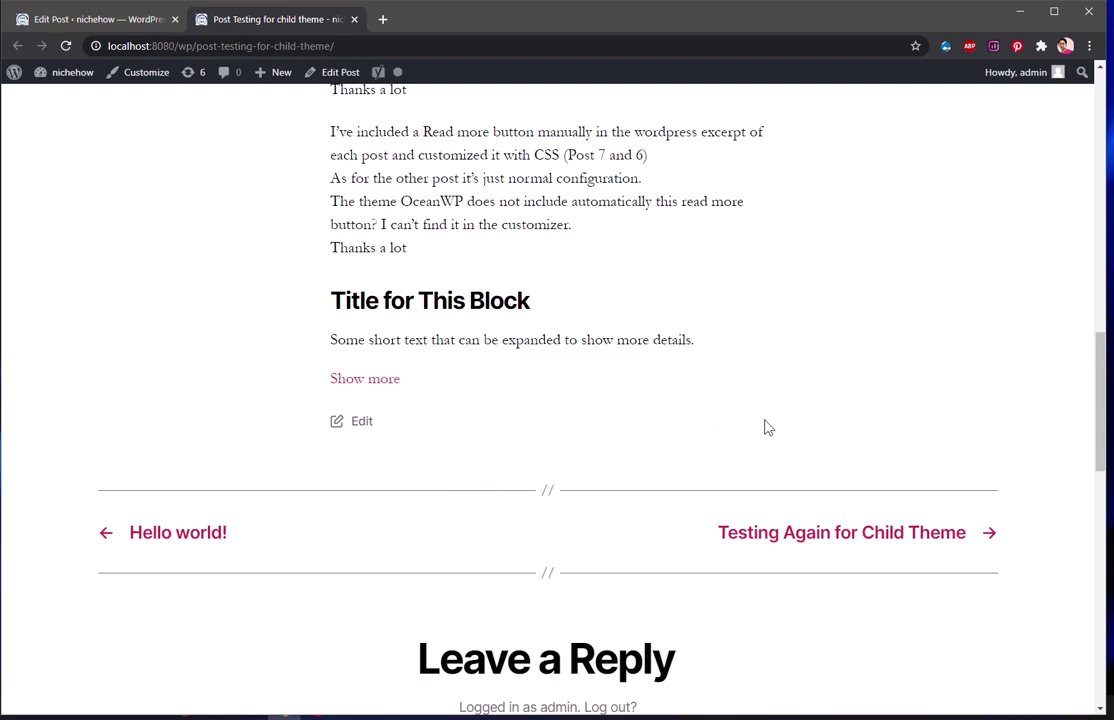
left_click(367, 380)
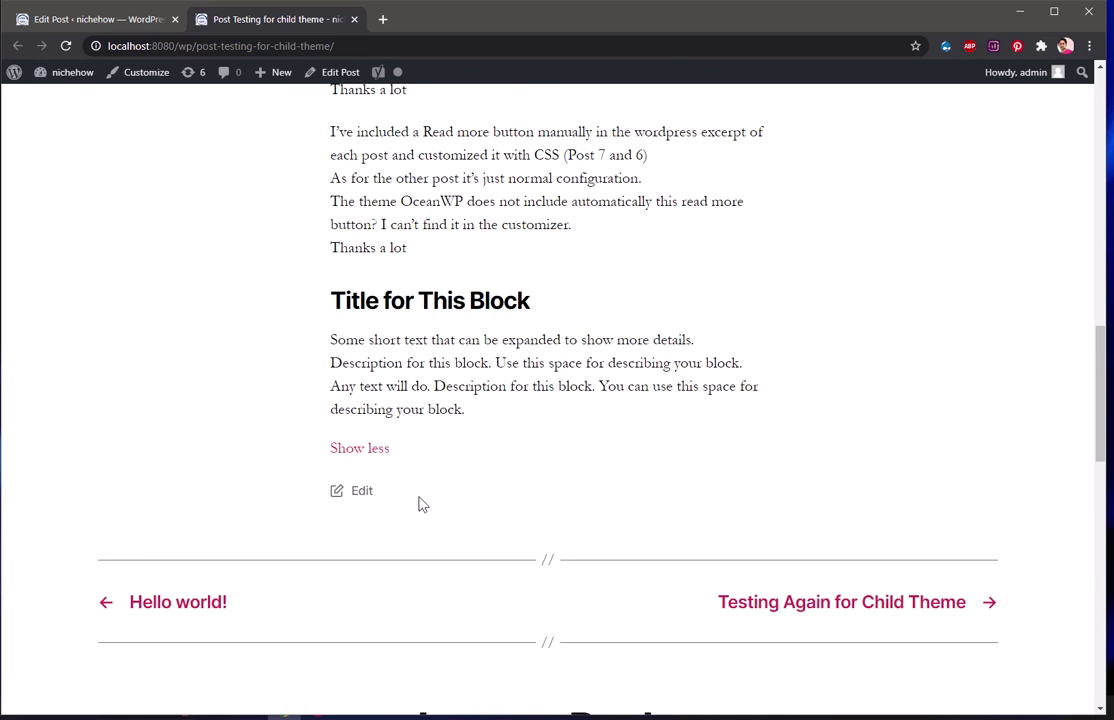
left_click(366, 452)
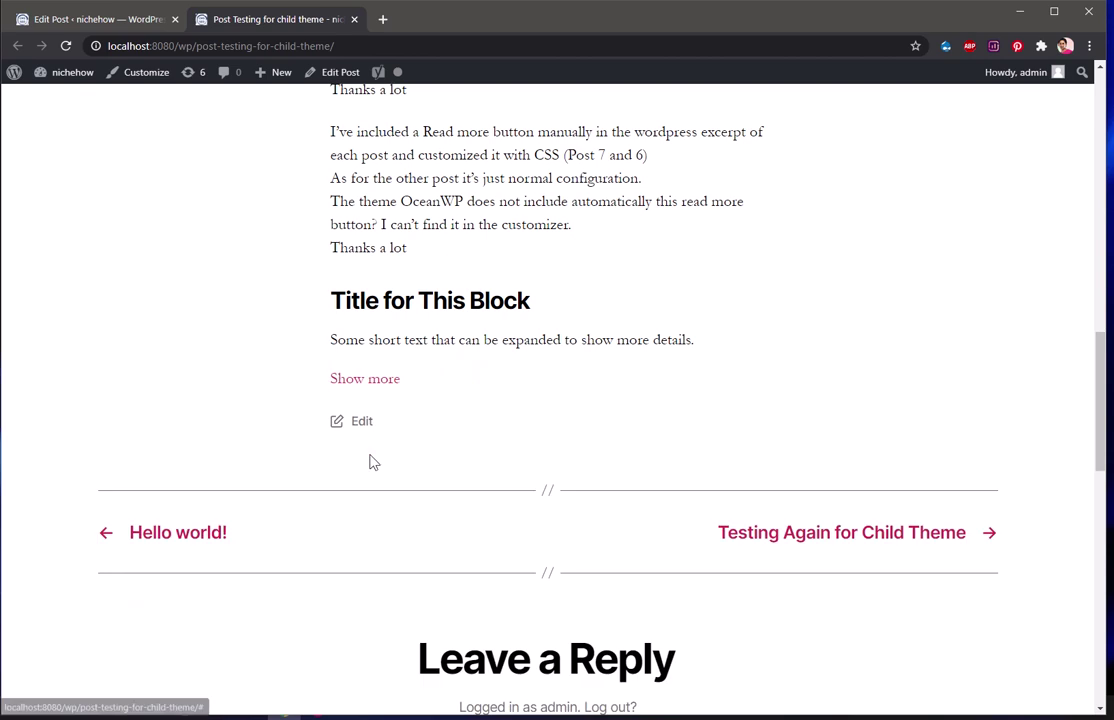
left_click(365, 382)
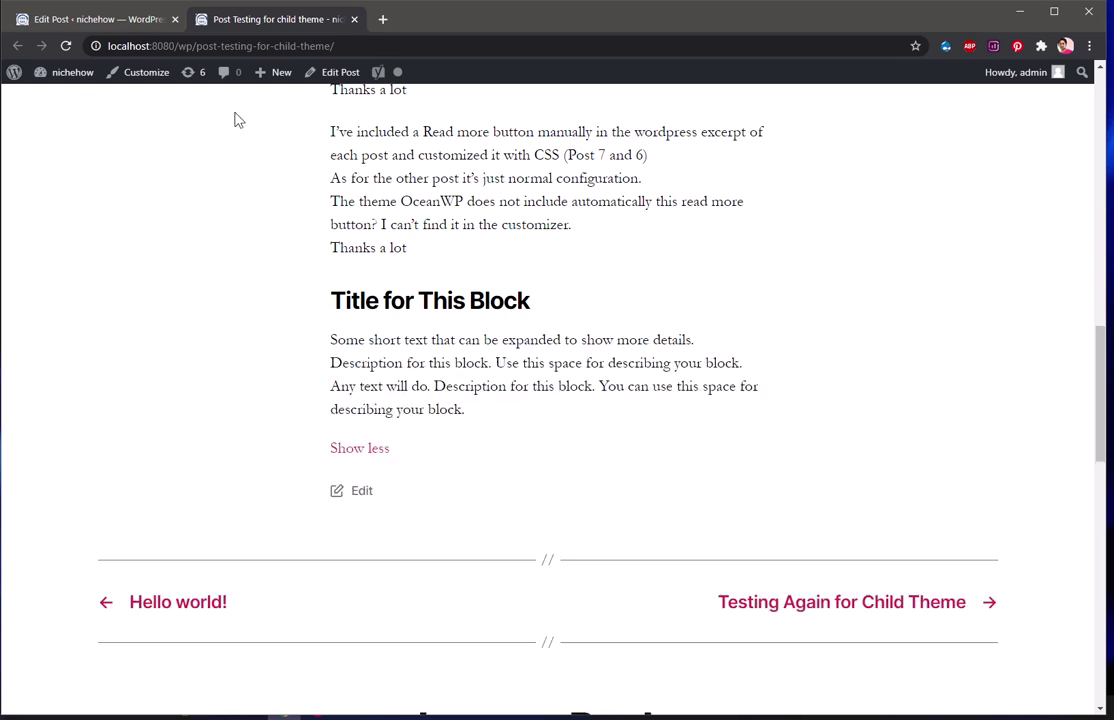
Return to the post editor and deselect the Expand / Show More block
left_click(103, 24)
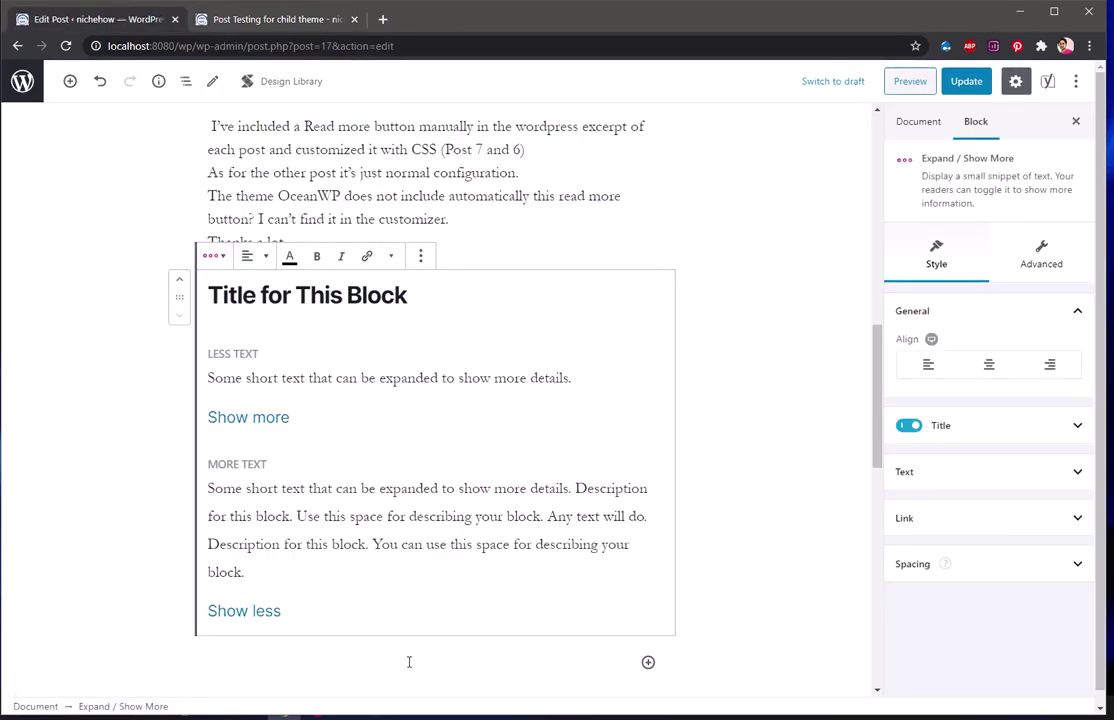
scroll(395, 630, "down", 3)
left_click(307, 500)
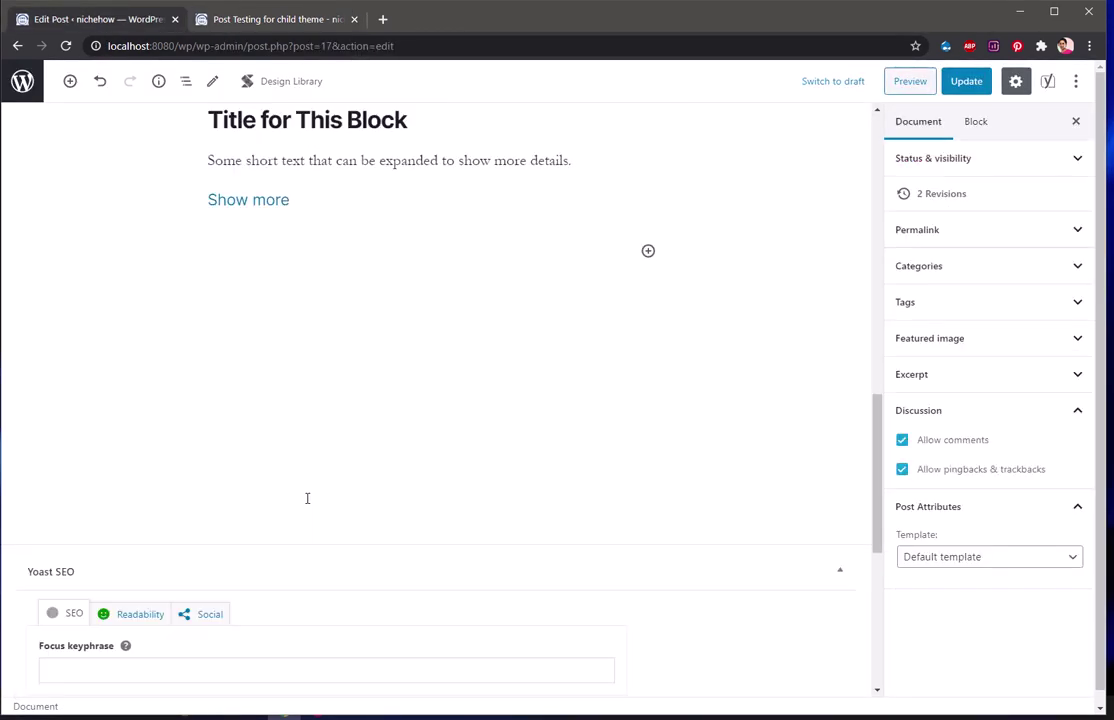
Insert a second Expand / Show More block below the existing one at the end of the post
left_click(341, 258)
type("/")
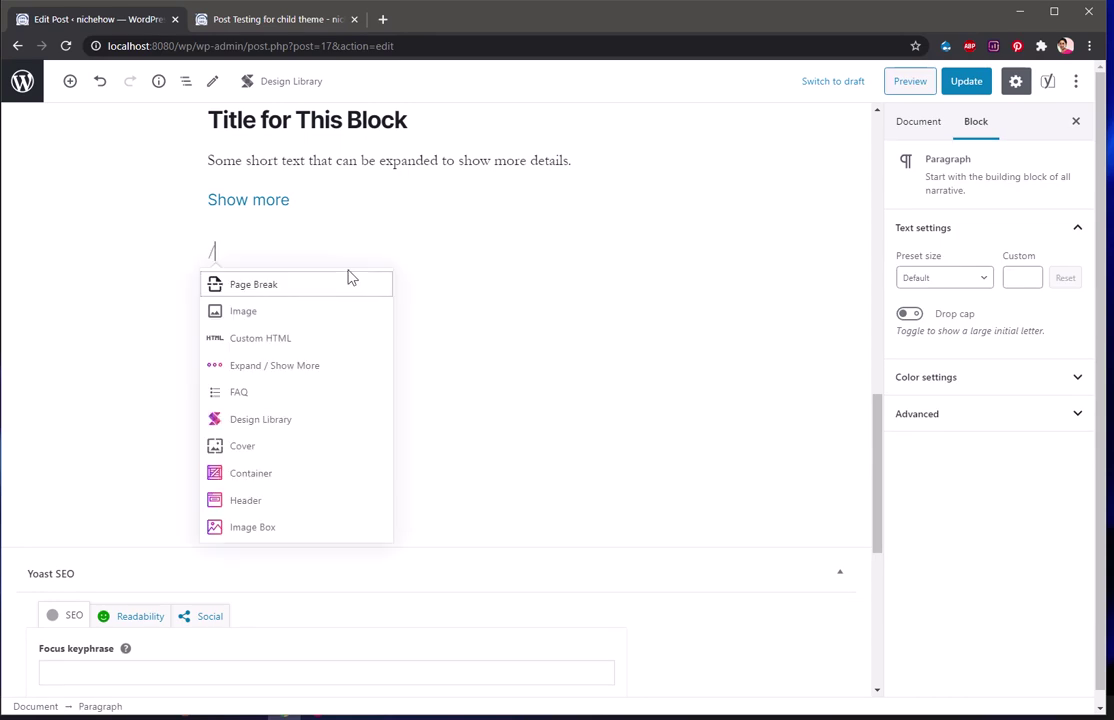
type("e")
key("Down")
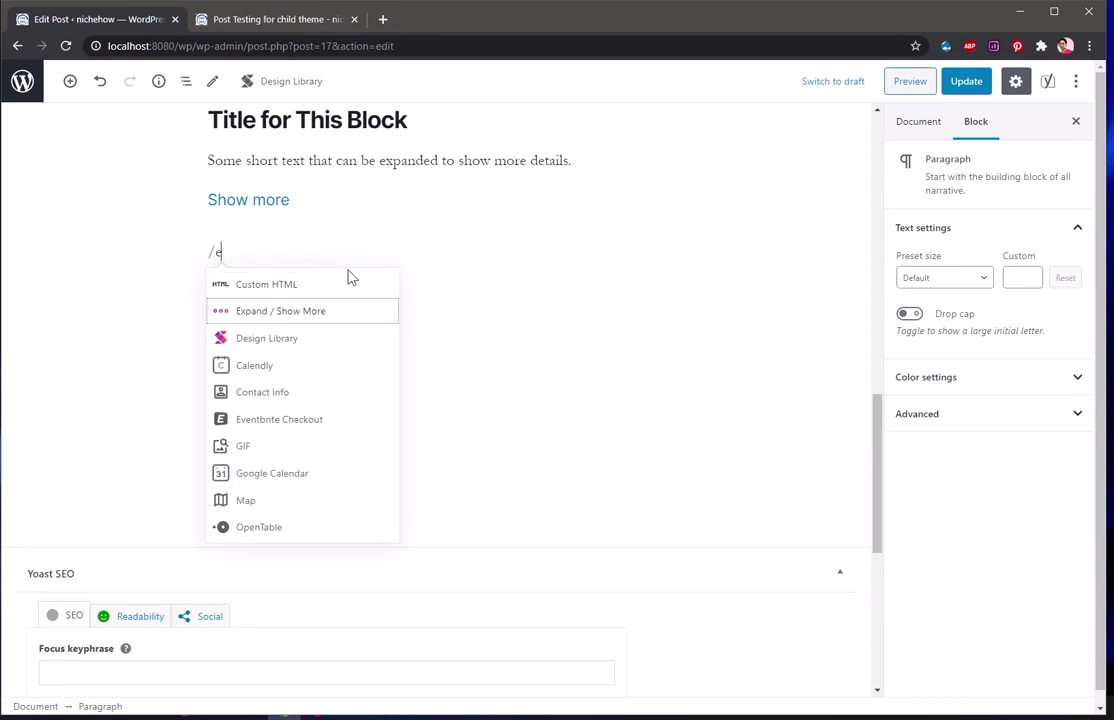
key("Return")
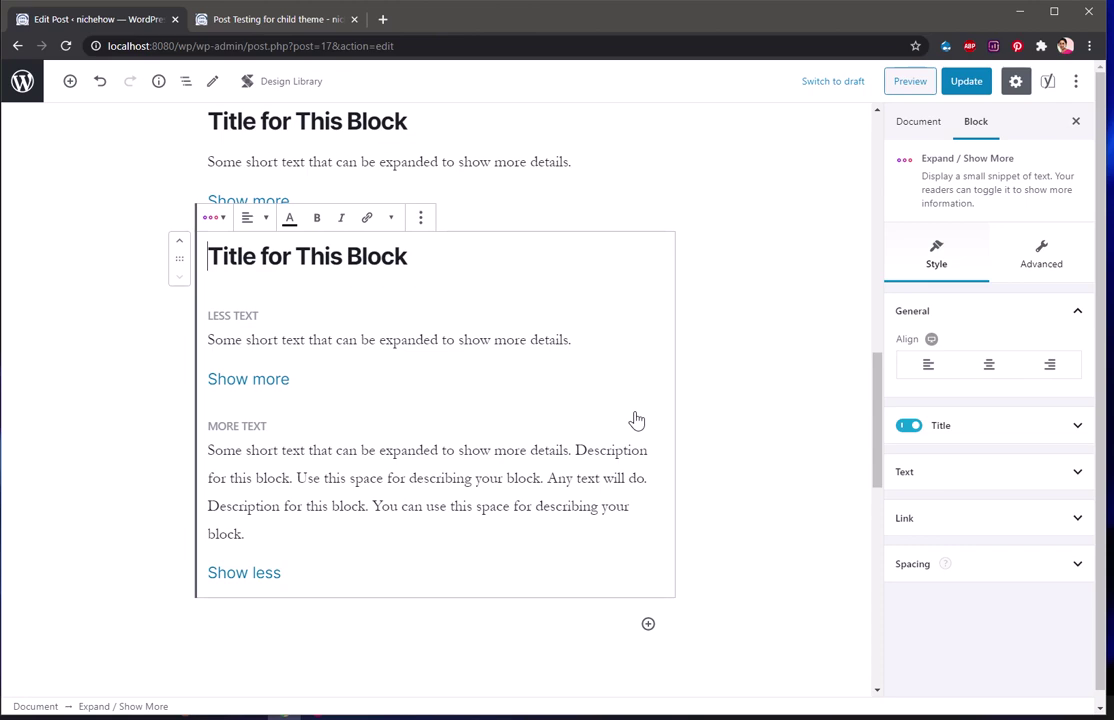
Update the post and reload its published page to view both Expand / Show More blocks
left_click(966, 81)
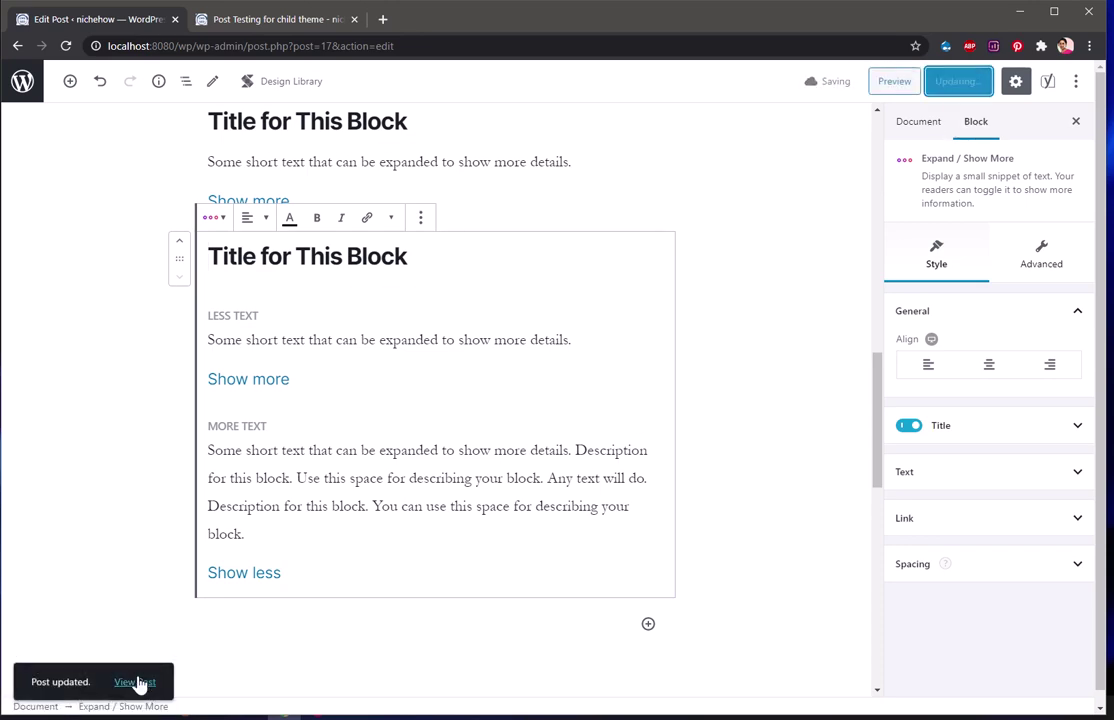
middle_click(137, 685)
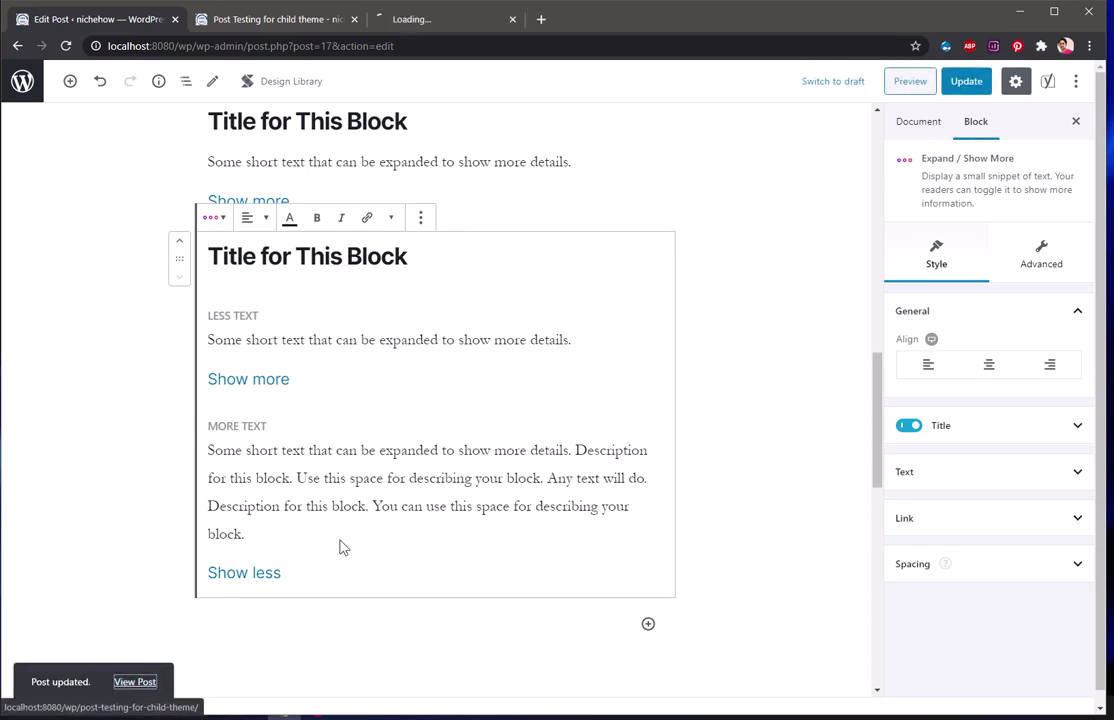
left_click(301, 22)
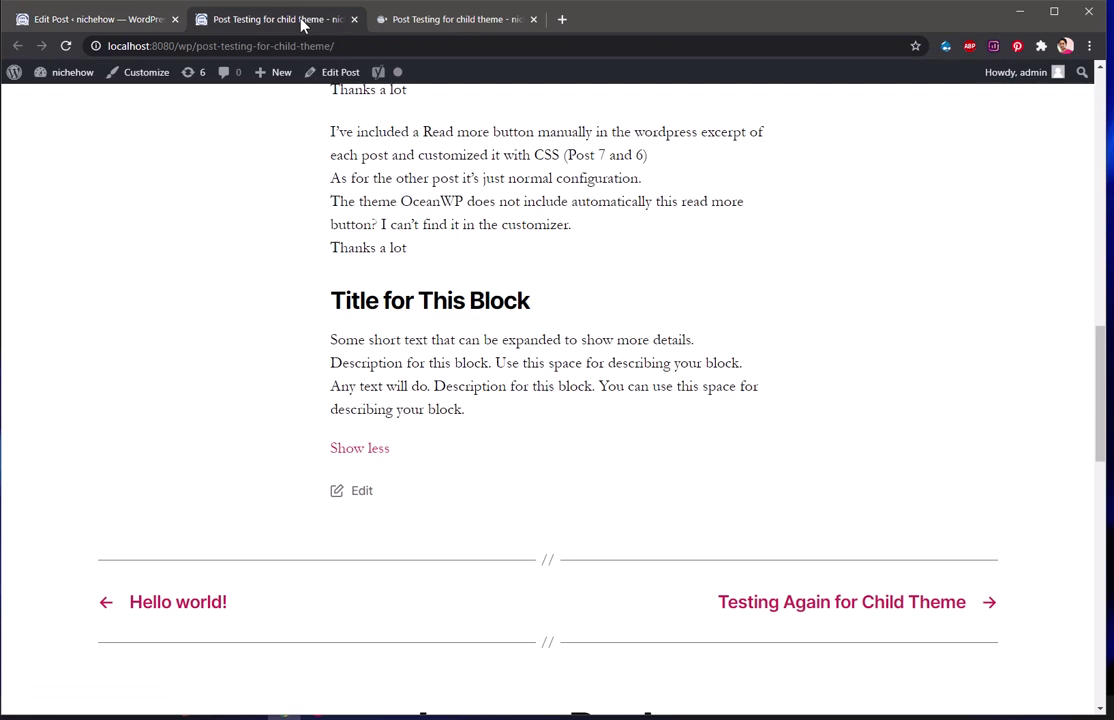
left_click(354, 19)
key("F5")
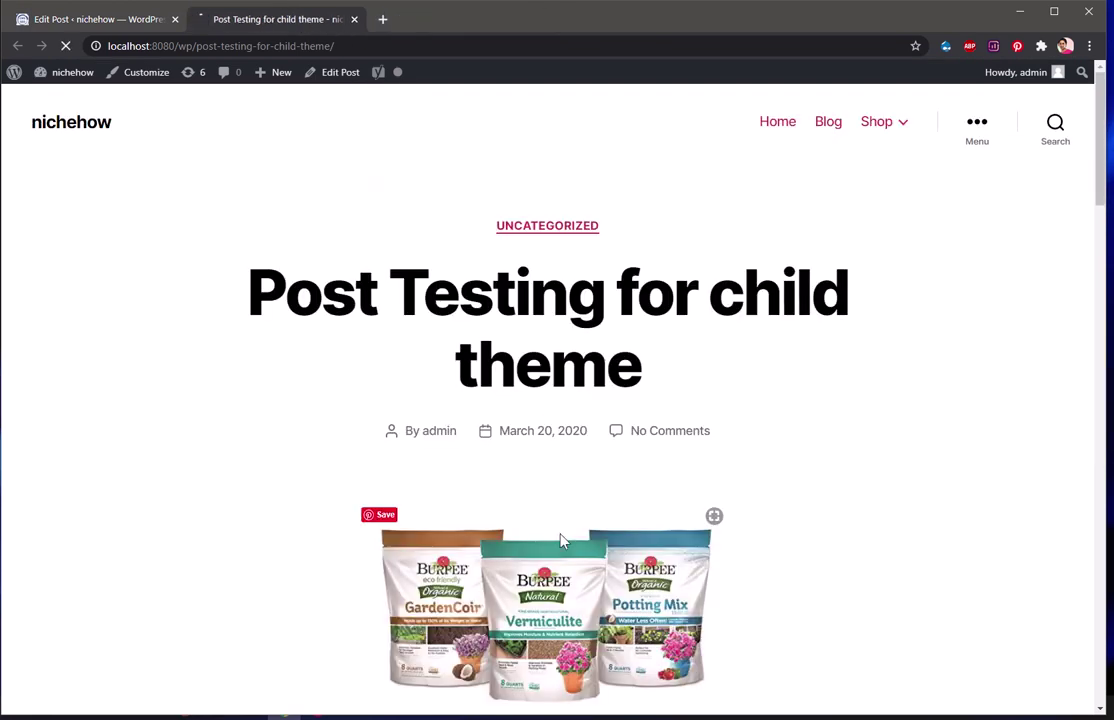
scroll(560, 541, "down", 15)
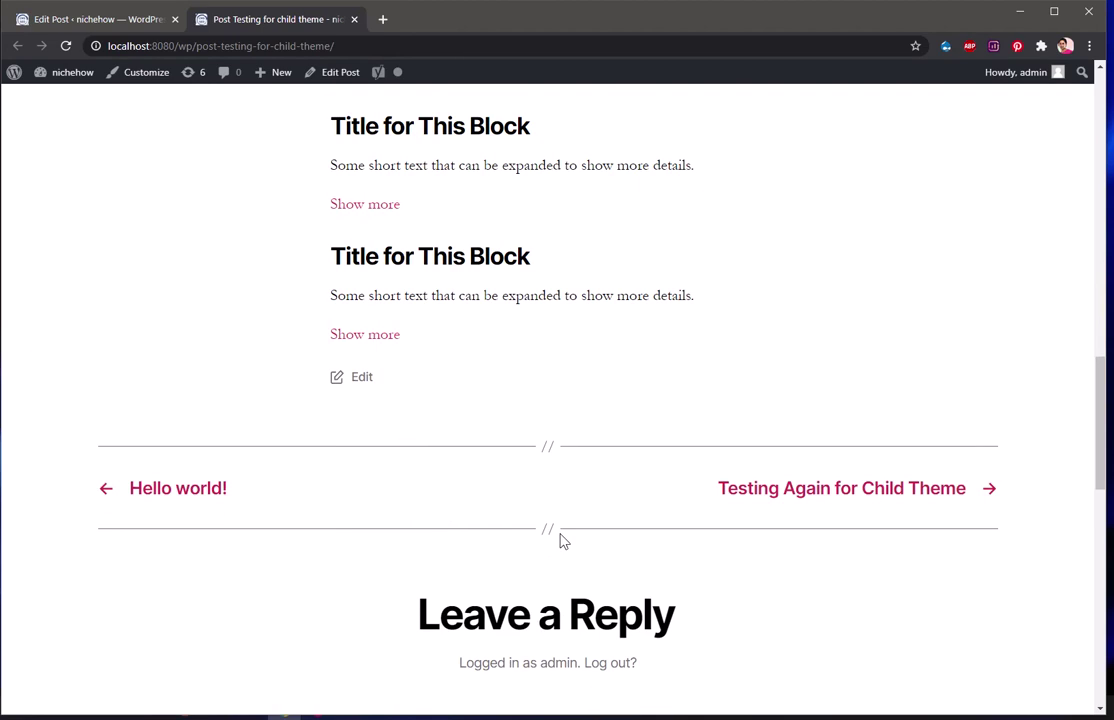
Leave the post editor for the Posts list and look over the Stackable plugin's entries
left_click(113, 29)
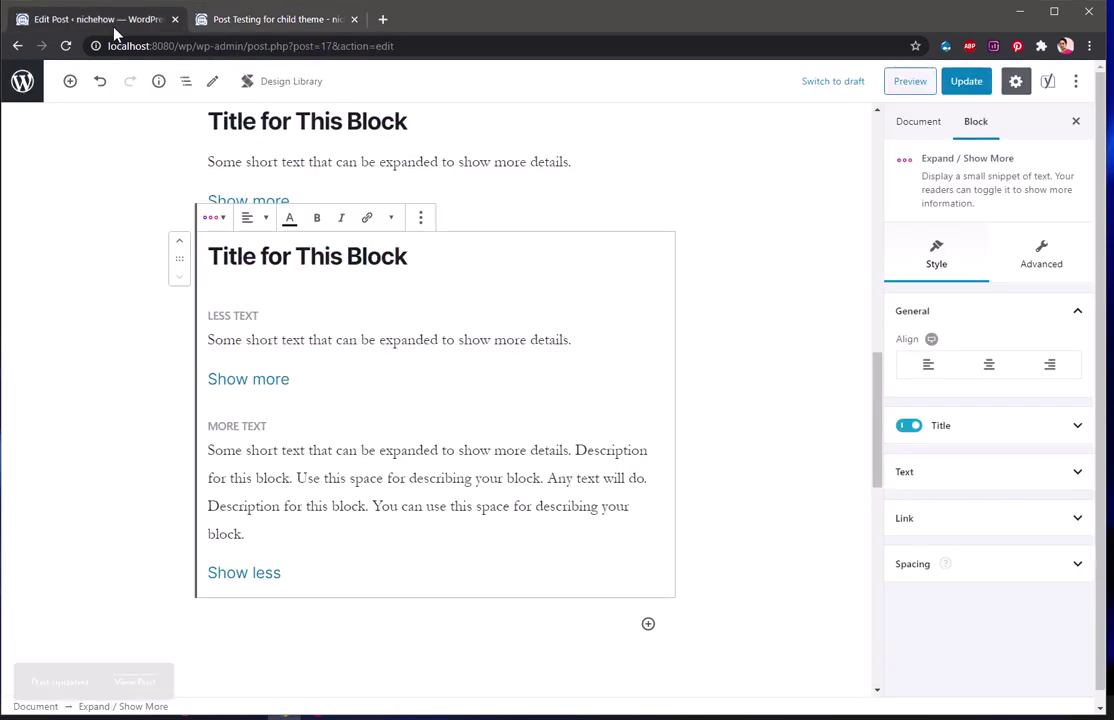
left_click(20, 84)
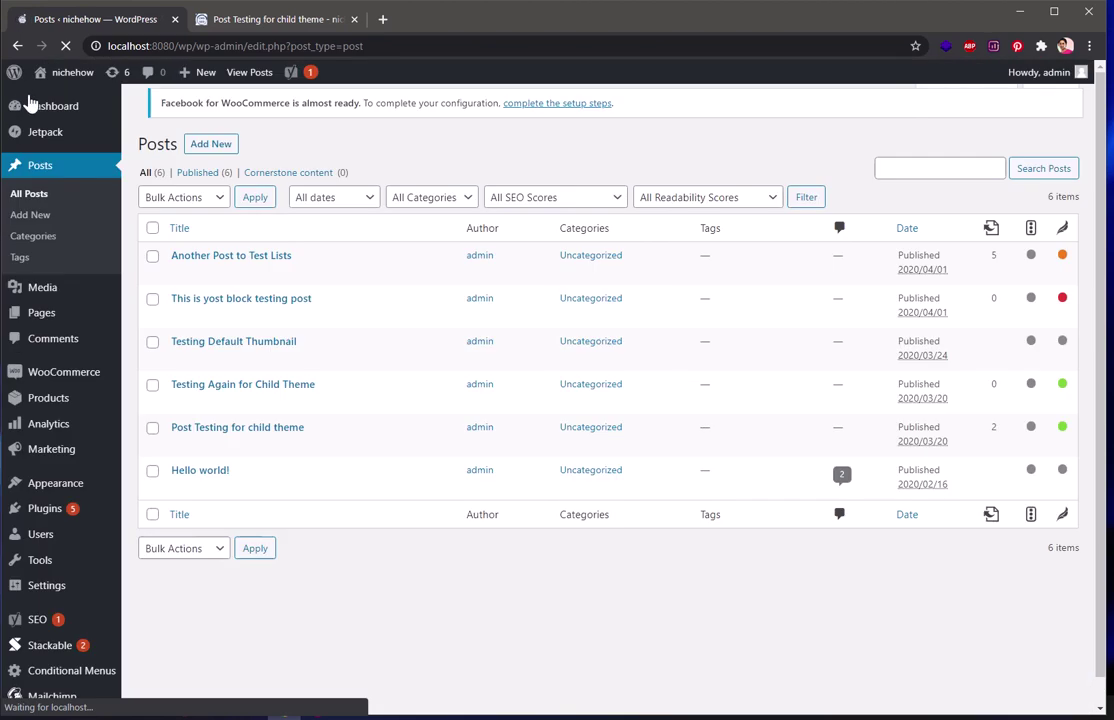
mouse_move(45, 652)
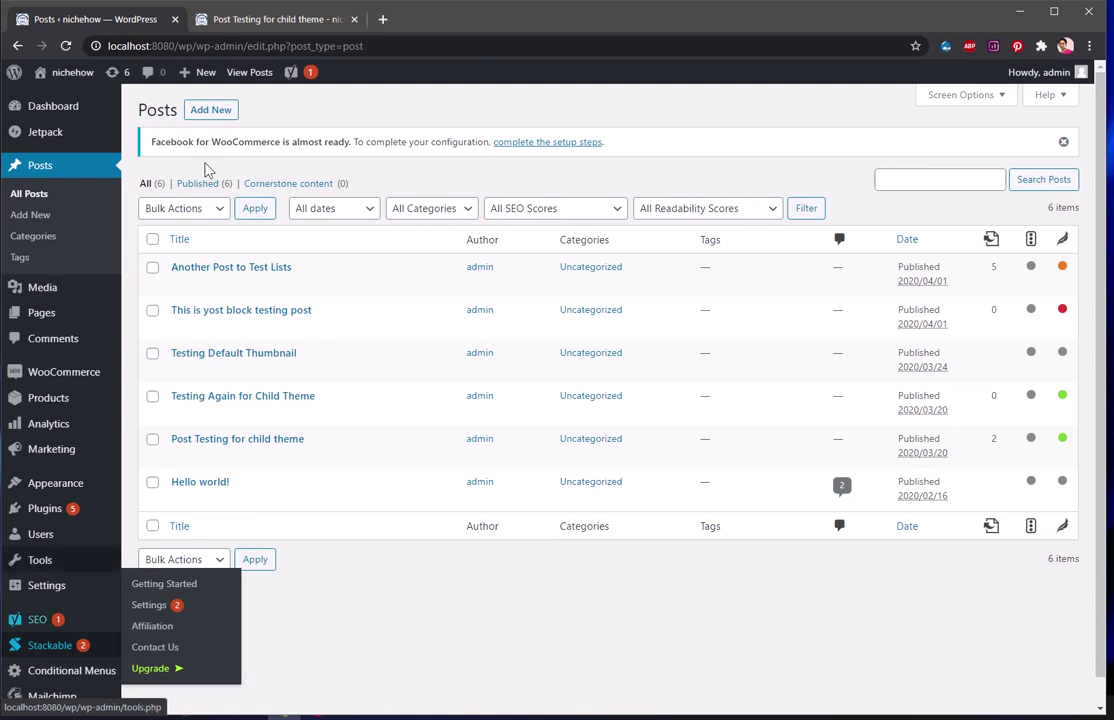
Reopen the post for editing from its published page and return to the Stackable plugin's entries
left_click(236, 20)
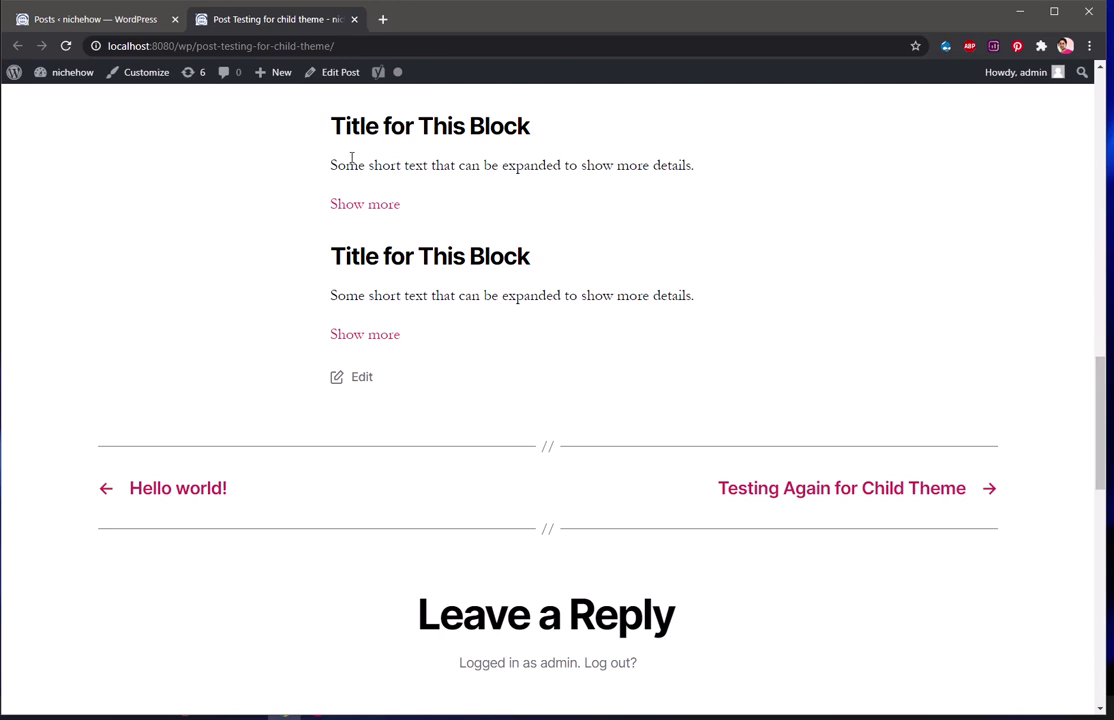
left_click(325, 80)
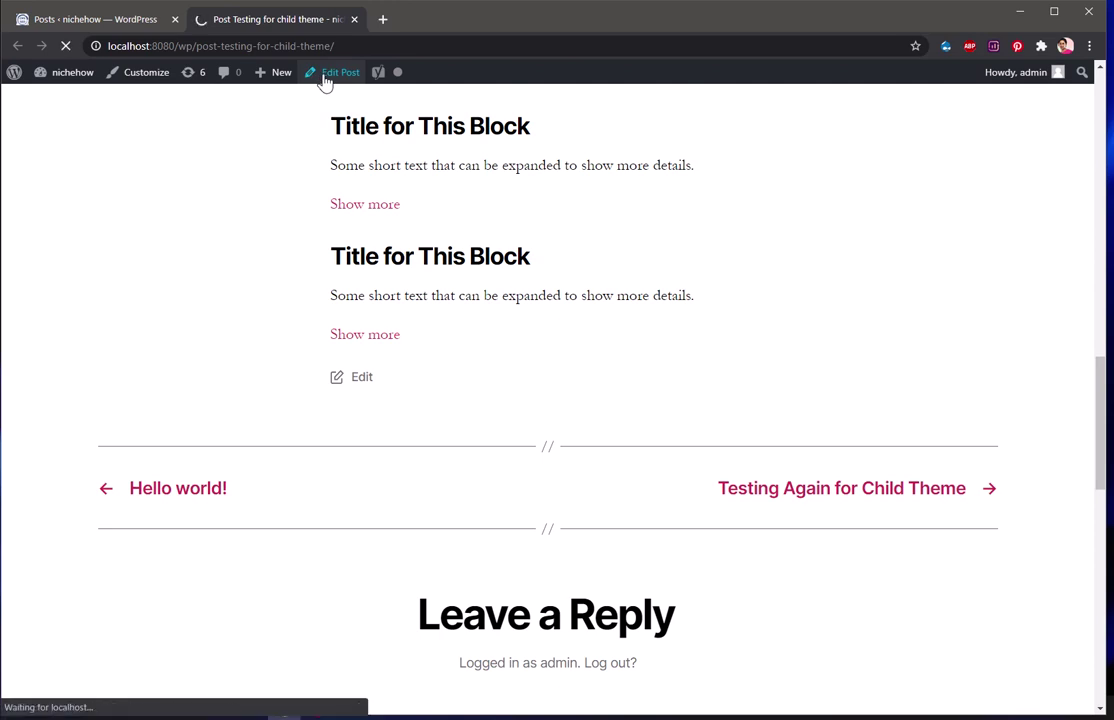
left_click(103, 24)
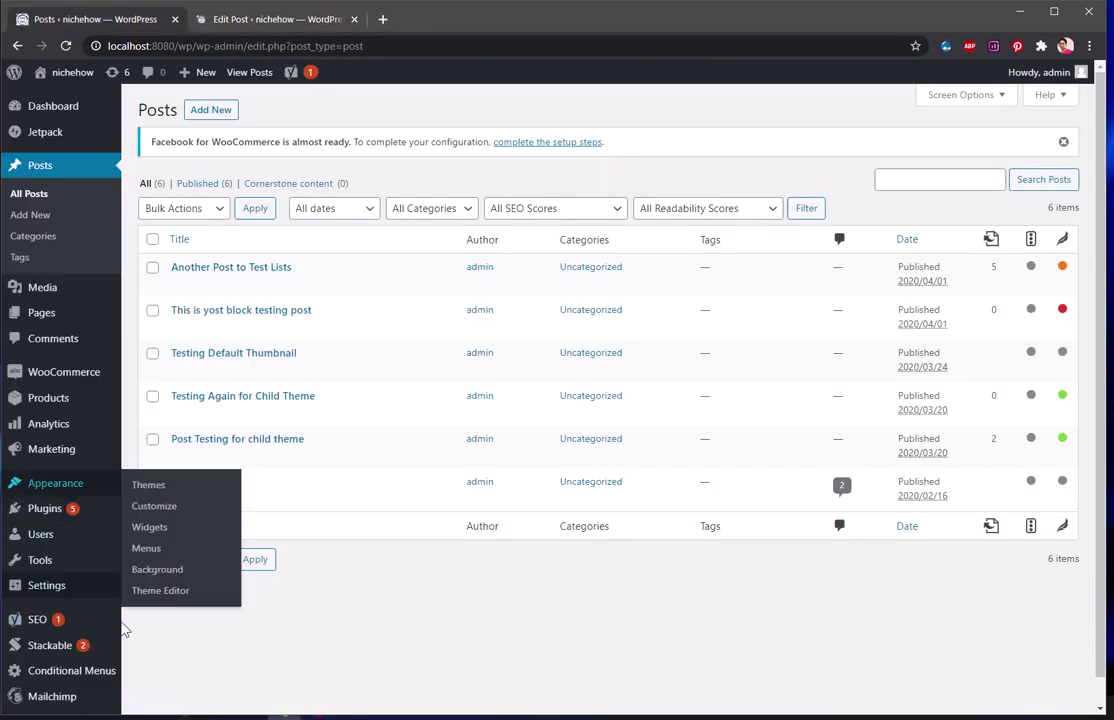
mouse_move(85, 652)
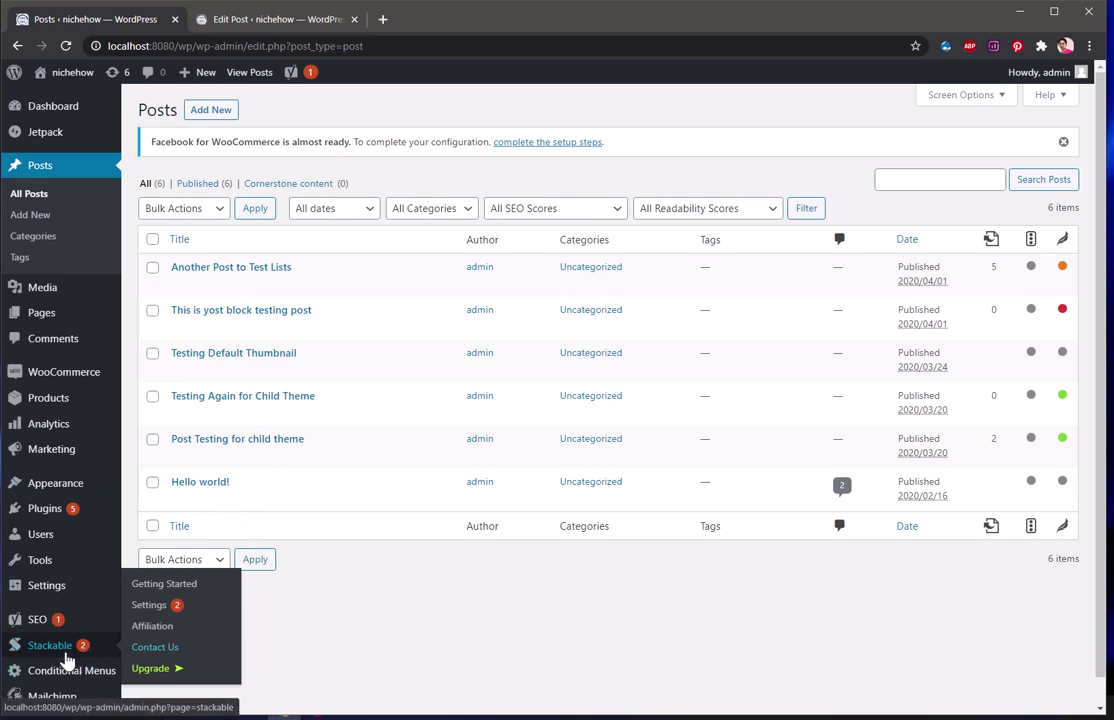
left_click(300, 18)
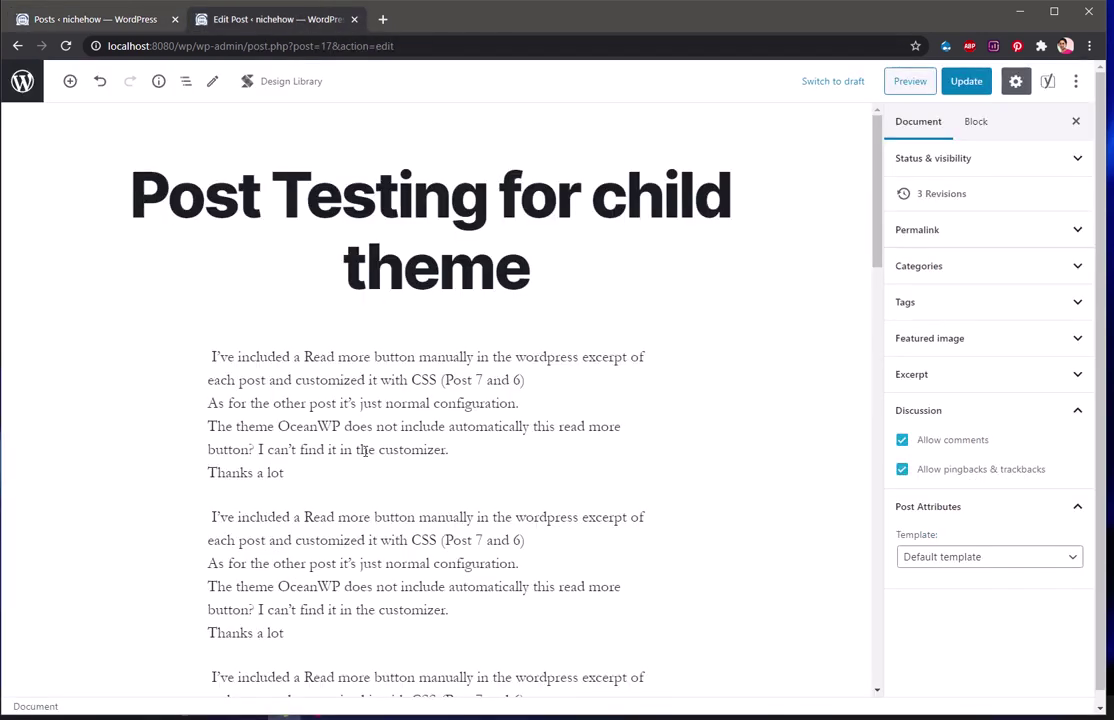
scroll(470, 467, "down", 12)
scroll(470, 475, "up", 1)
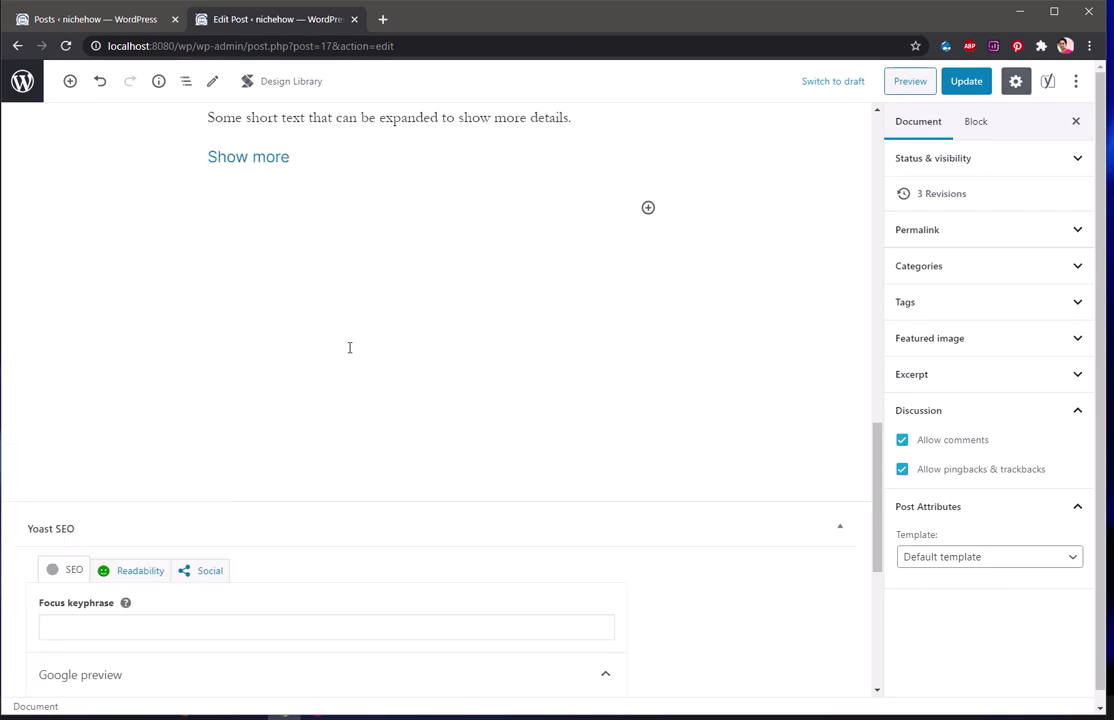
left_click(332, 213)
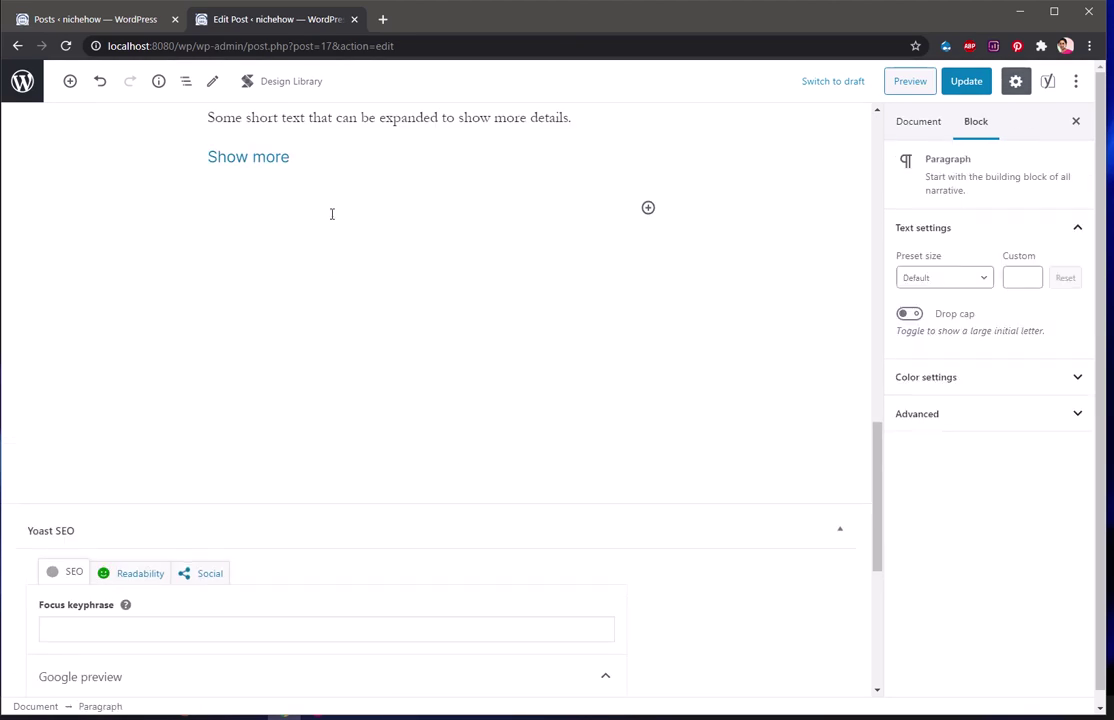
type("/e")
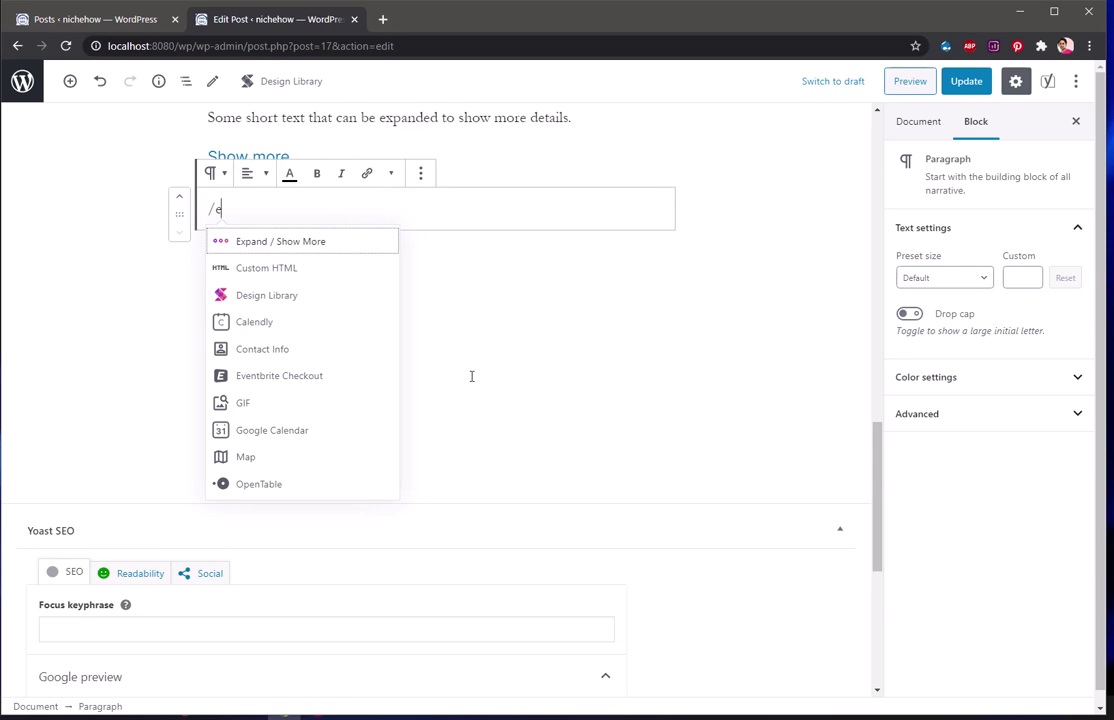
key("BackSpace")
key("BackSpace")
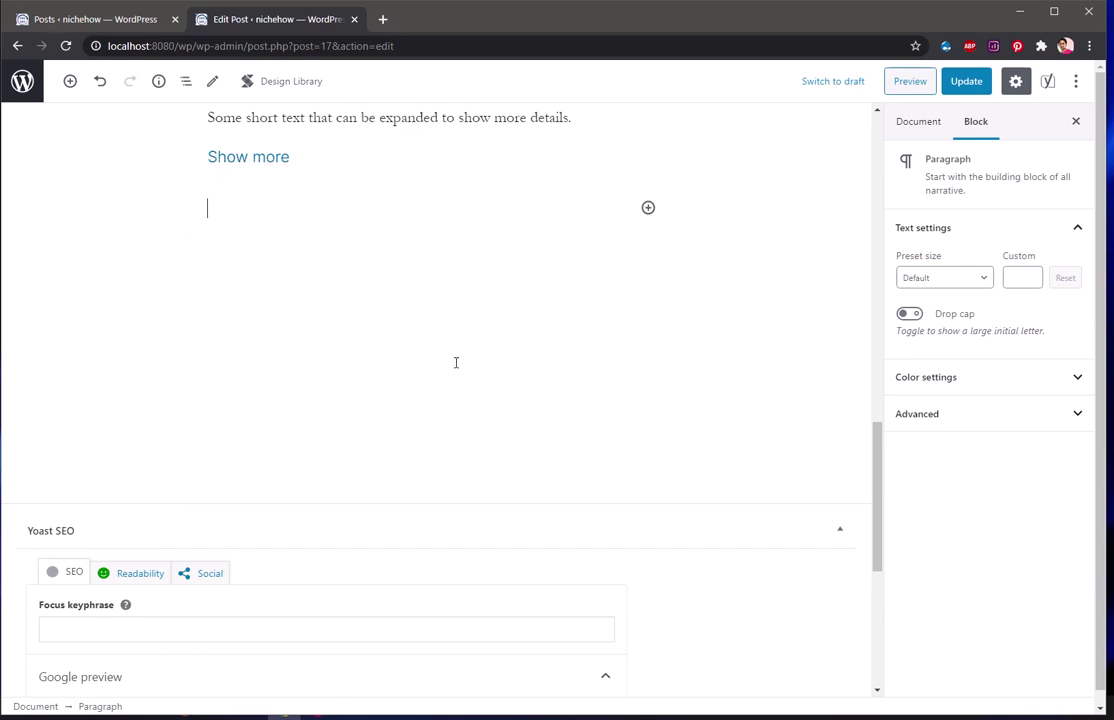
Open the page for adding new plugins and search for "faq schema"
left_click(112, 18)
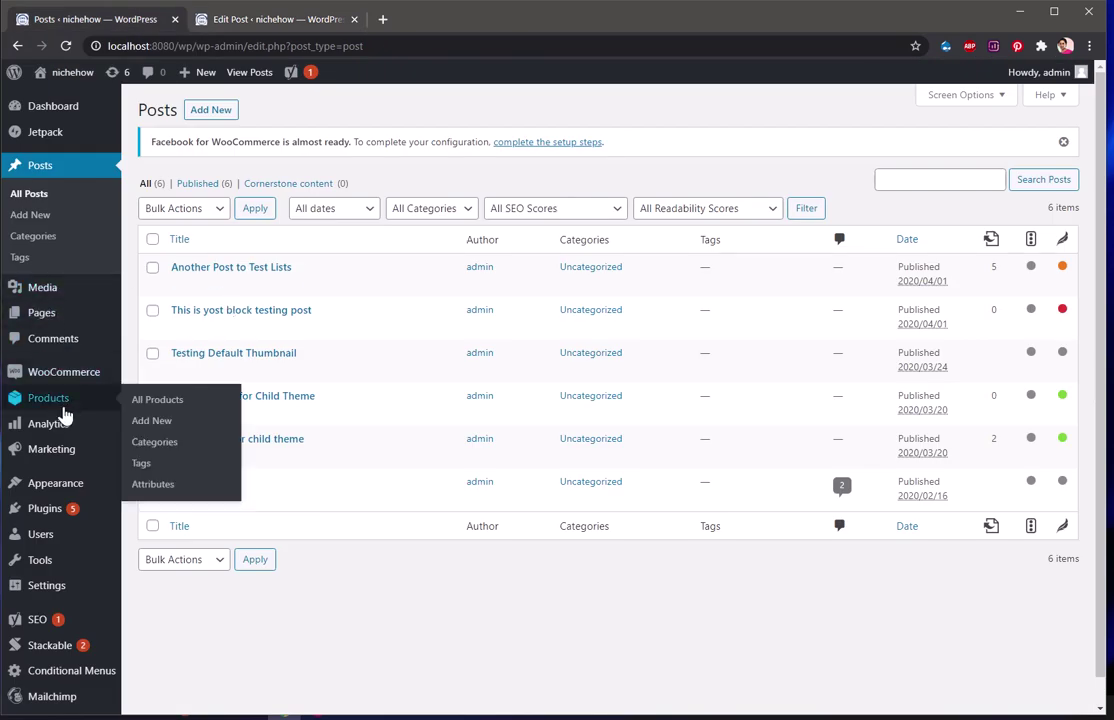
mouse_move(75, 509)
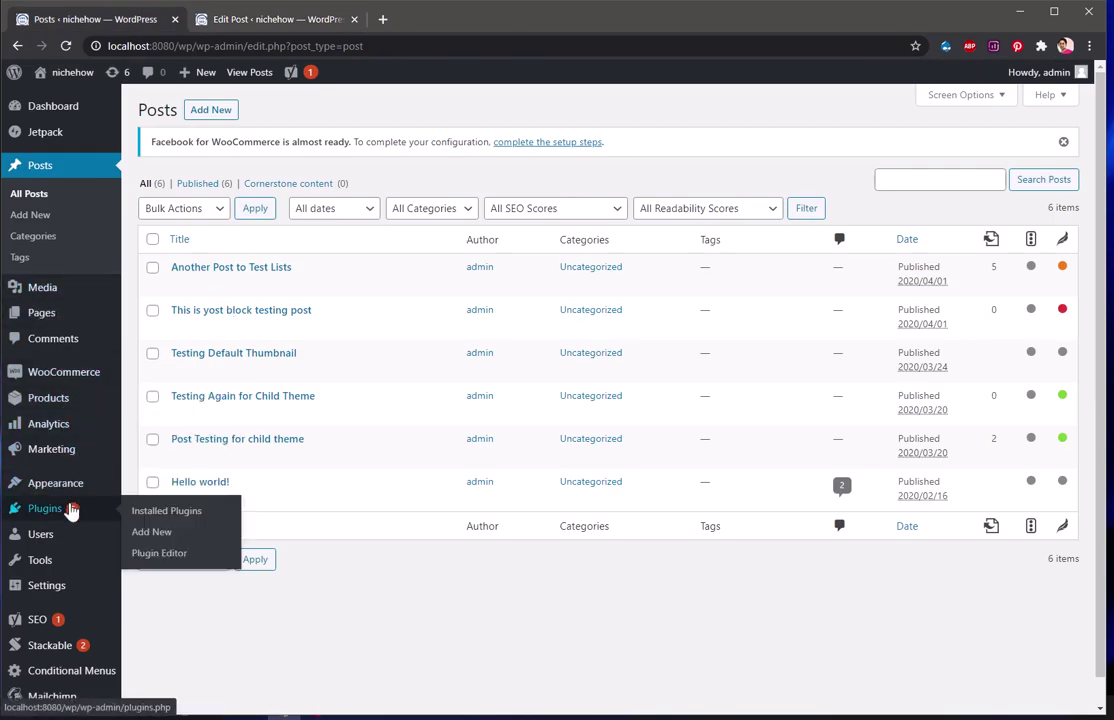
left_click(152, 533)
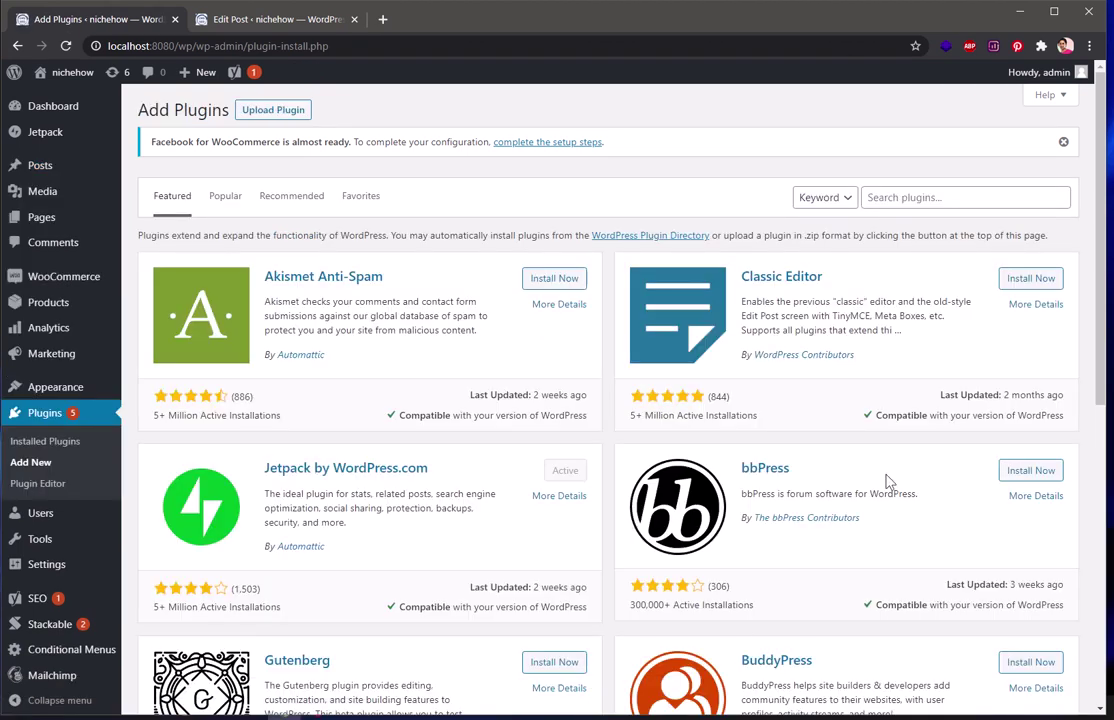
left_click(896, 204)
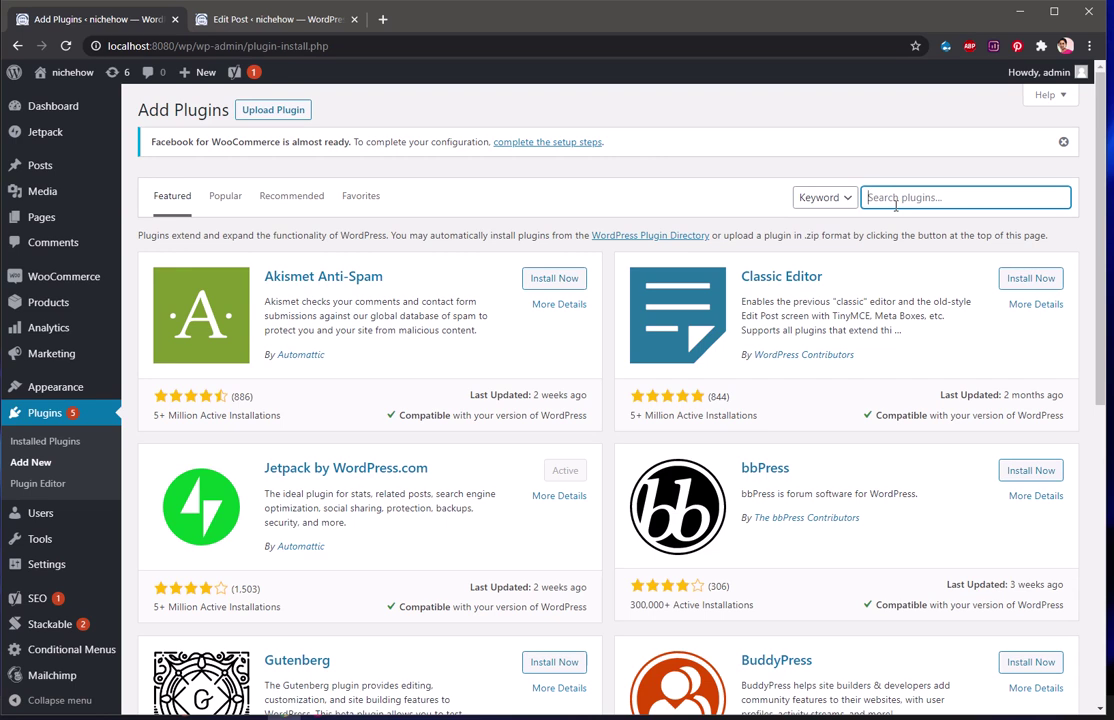
type("faq schema")
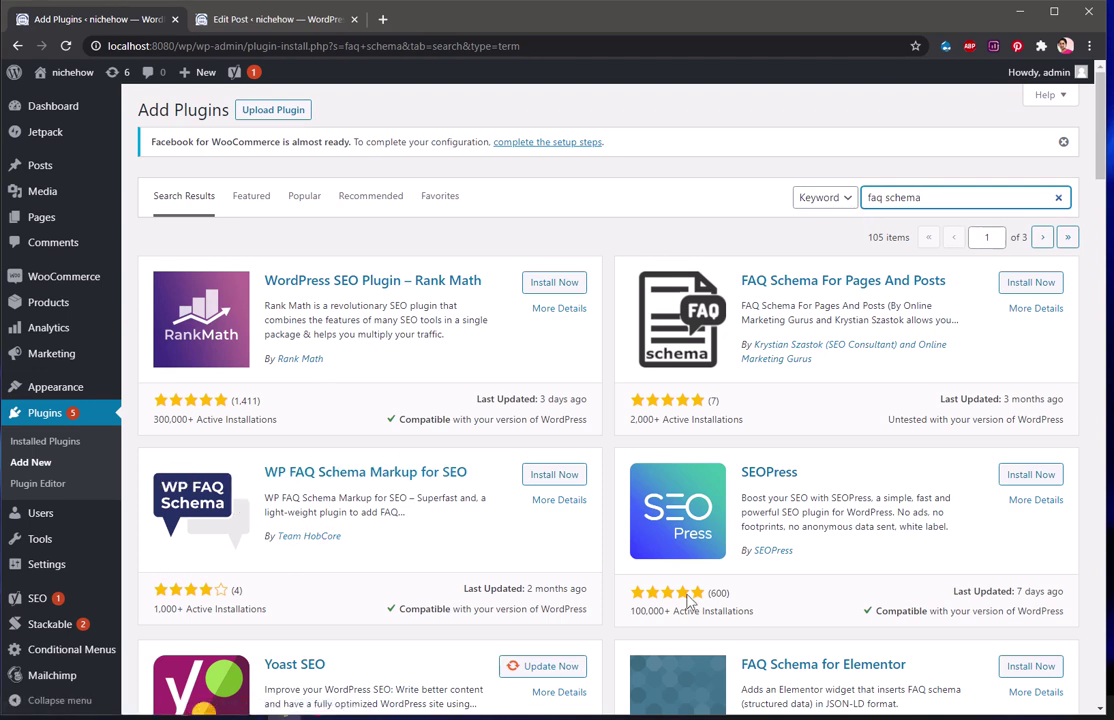
Browse the found plugins, then install and activate WP FAQ Schema Markup for SEO
scroll(786, 634, "down", 15)
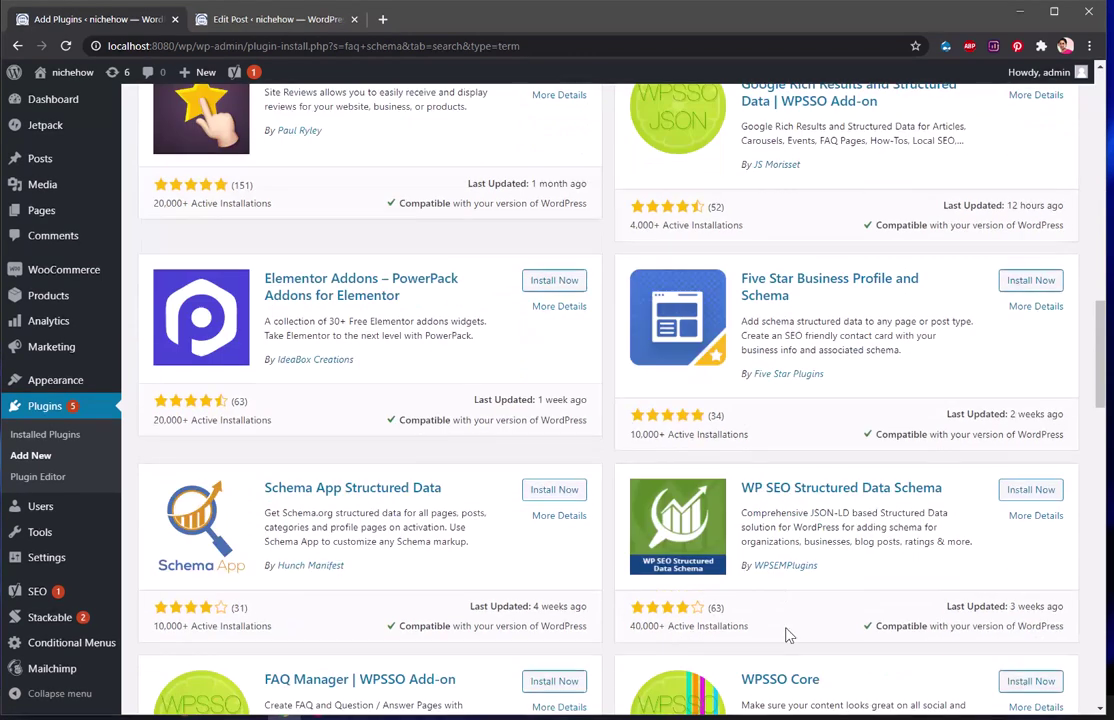
scroll(786, 636, "up", 8)
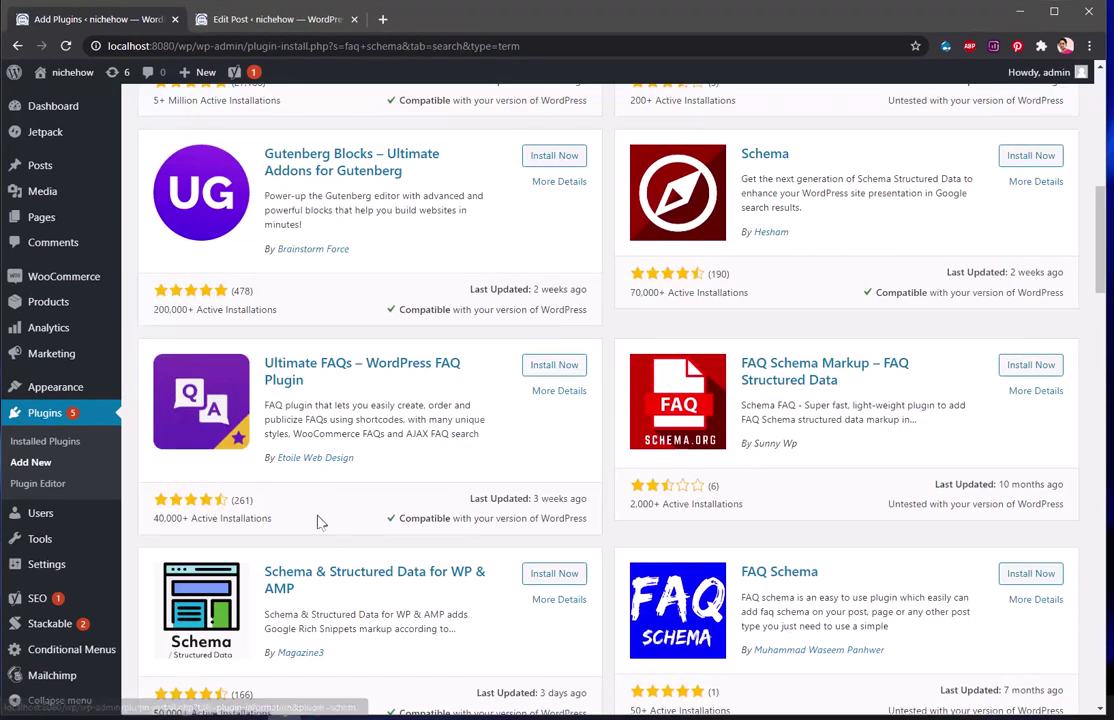
scroll(375, 342, "up", 8)
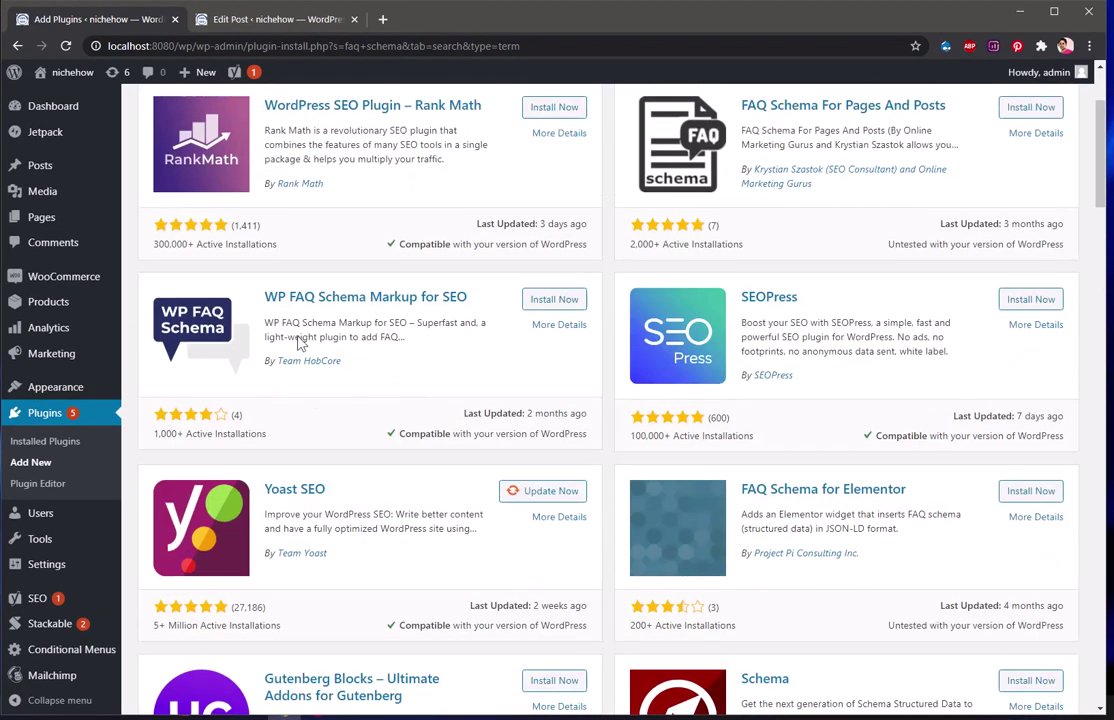
left_click(532, 305)
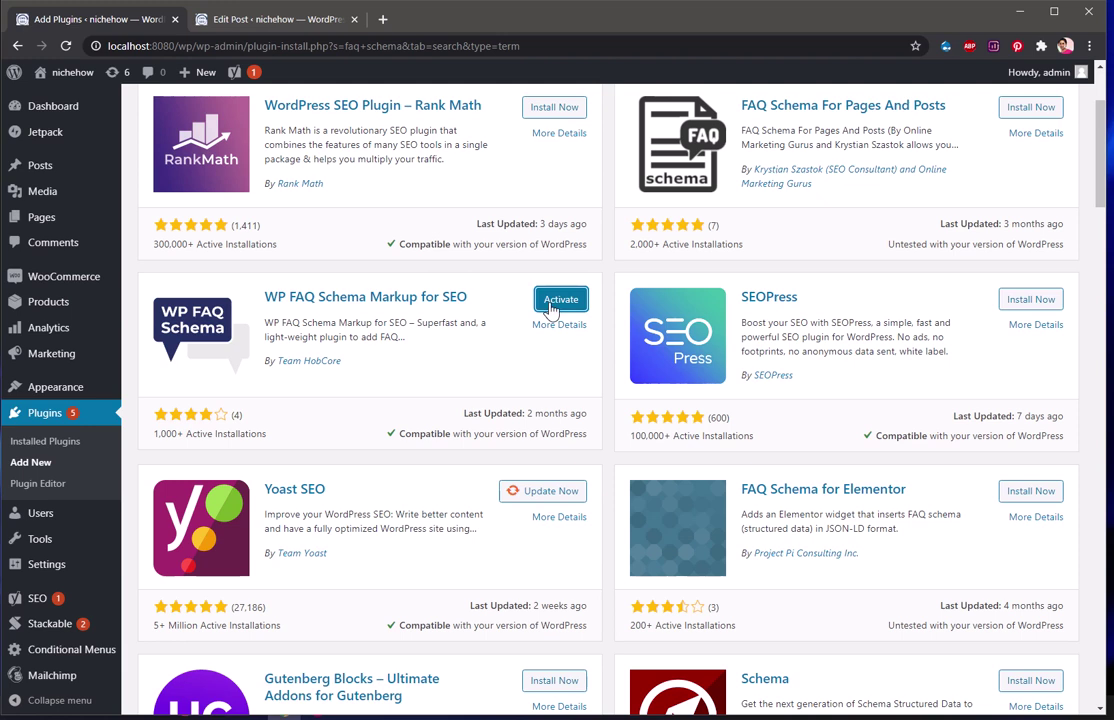
left_click(572, 307)
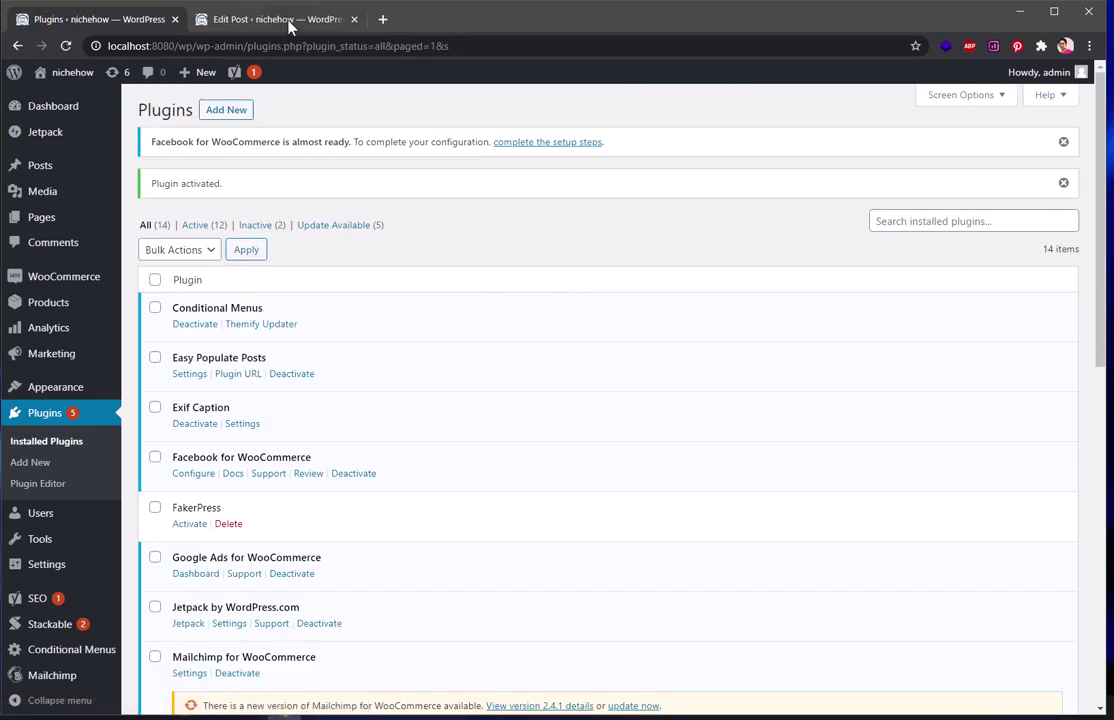
Reload the post editor, discarding unsaved changes, and go to the WP FAQ Schema Markup section below the post
left_click(288, 22)
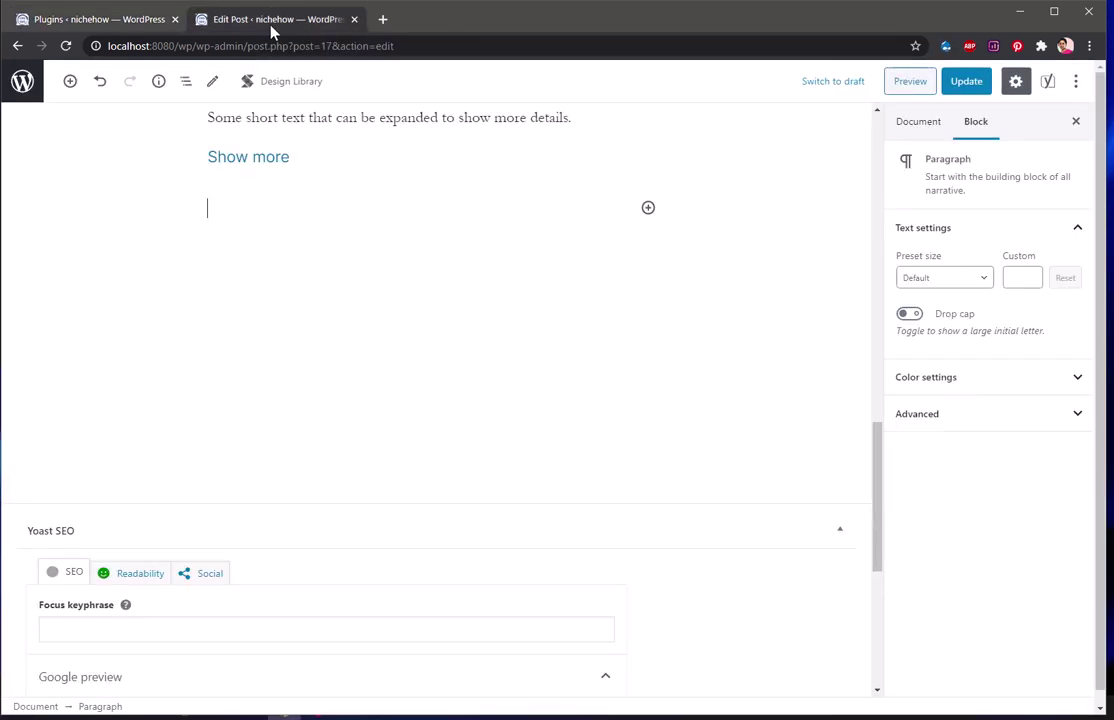
left_click(65, 45)
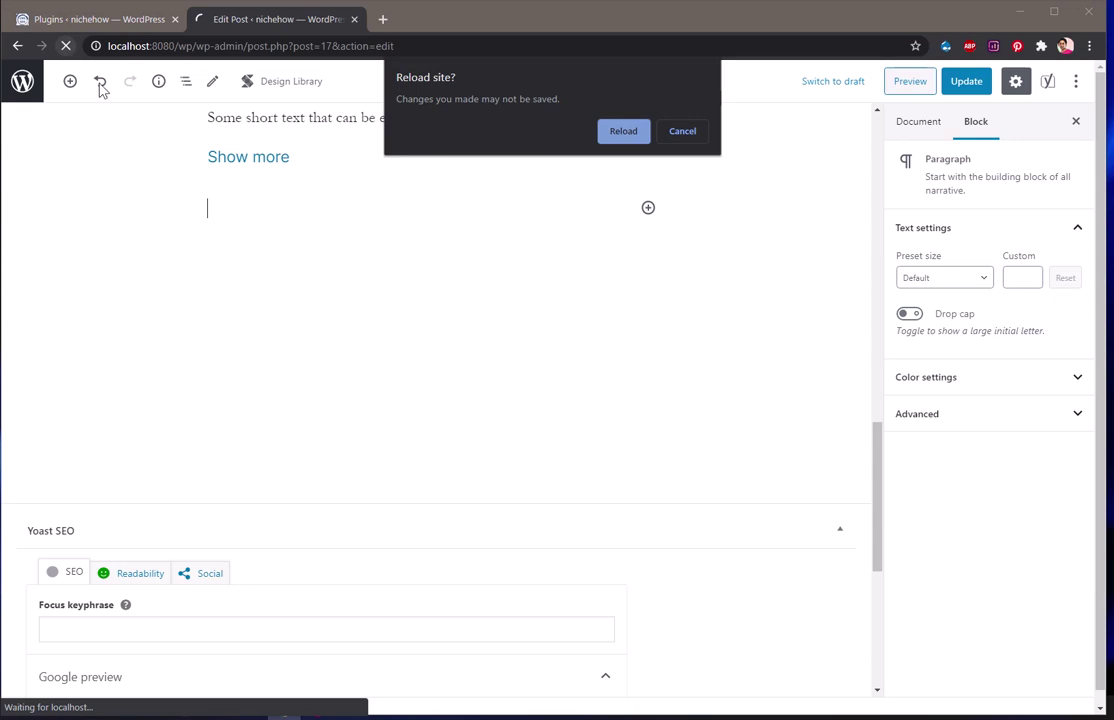
left_click(619, 136)
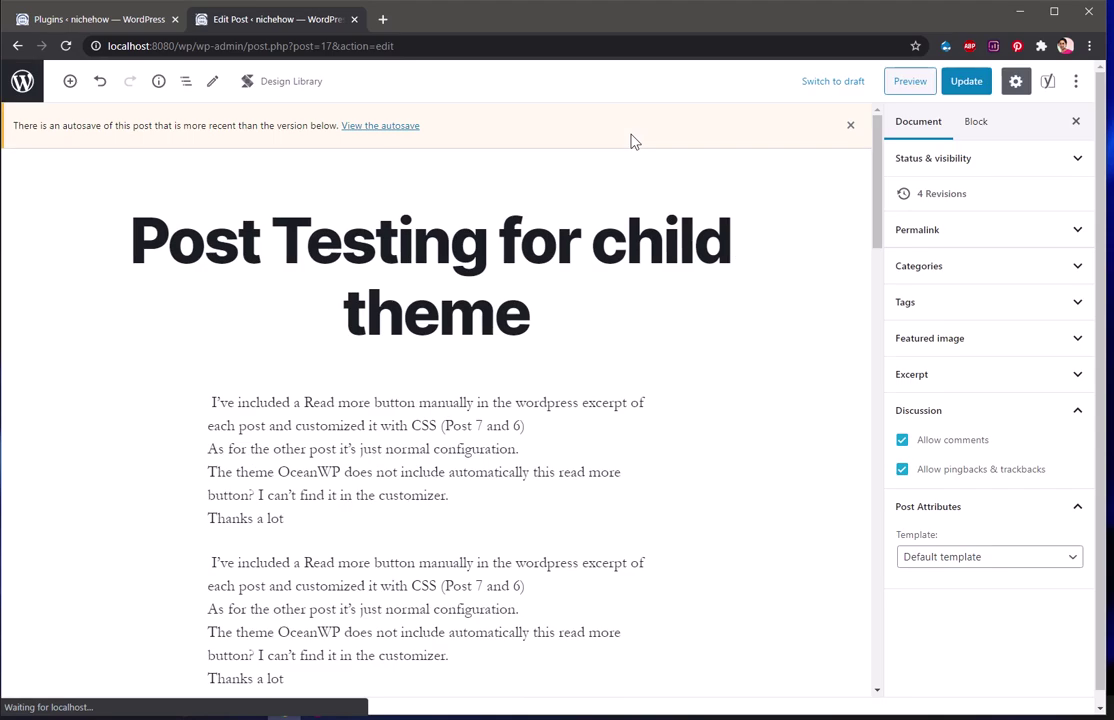
scroll(549, 416, "down", 10)
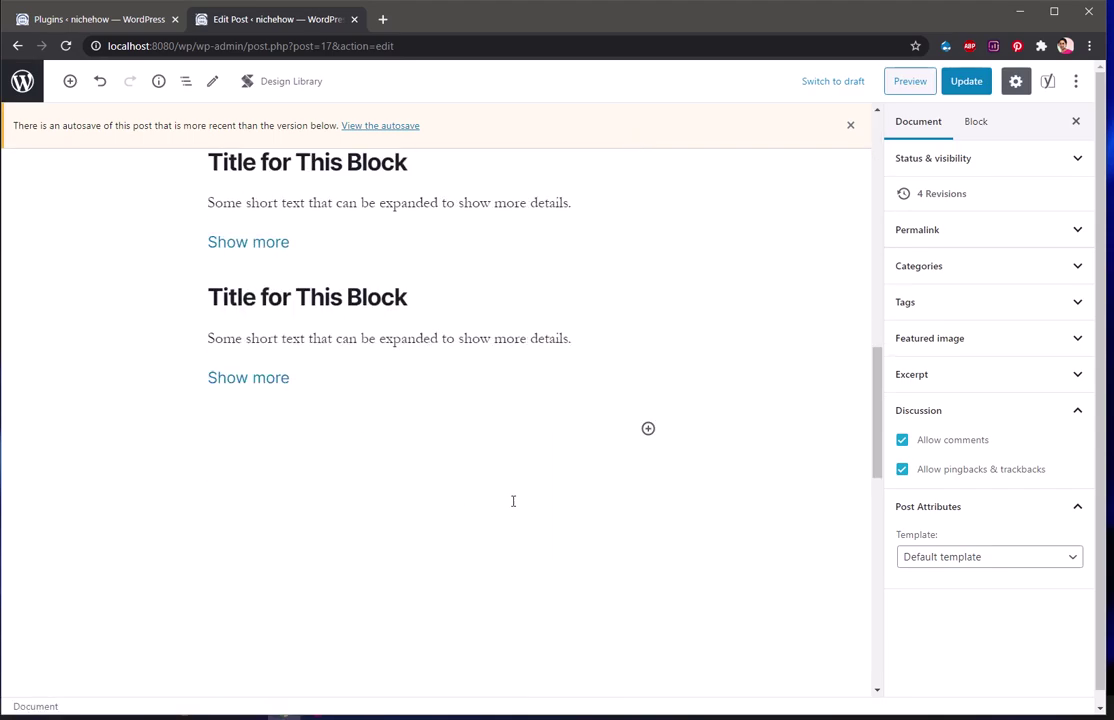
scroll(513, 501, "down", 8)
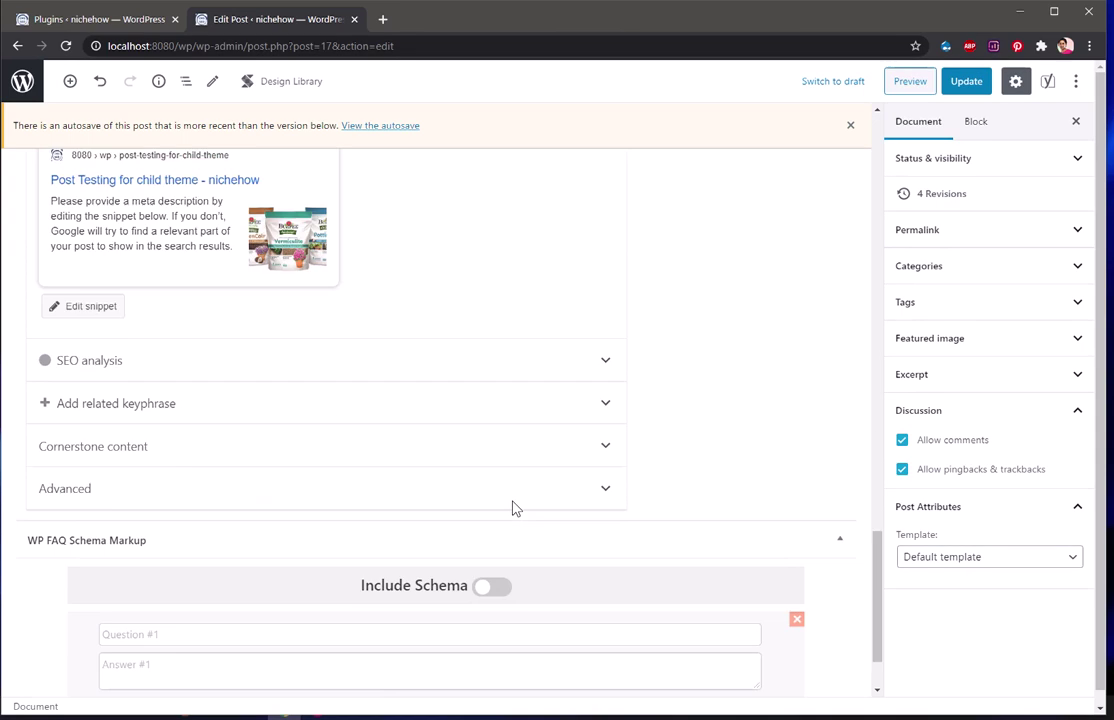
Turn on the Include Schema option in the WP FAQ Schema Markup section of the post
scroll(513, 507, "down", 1)
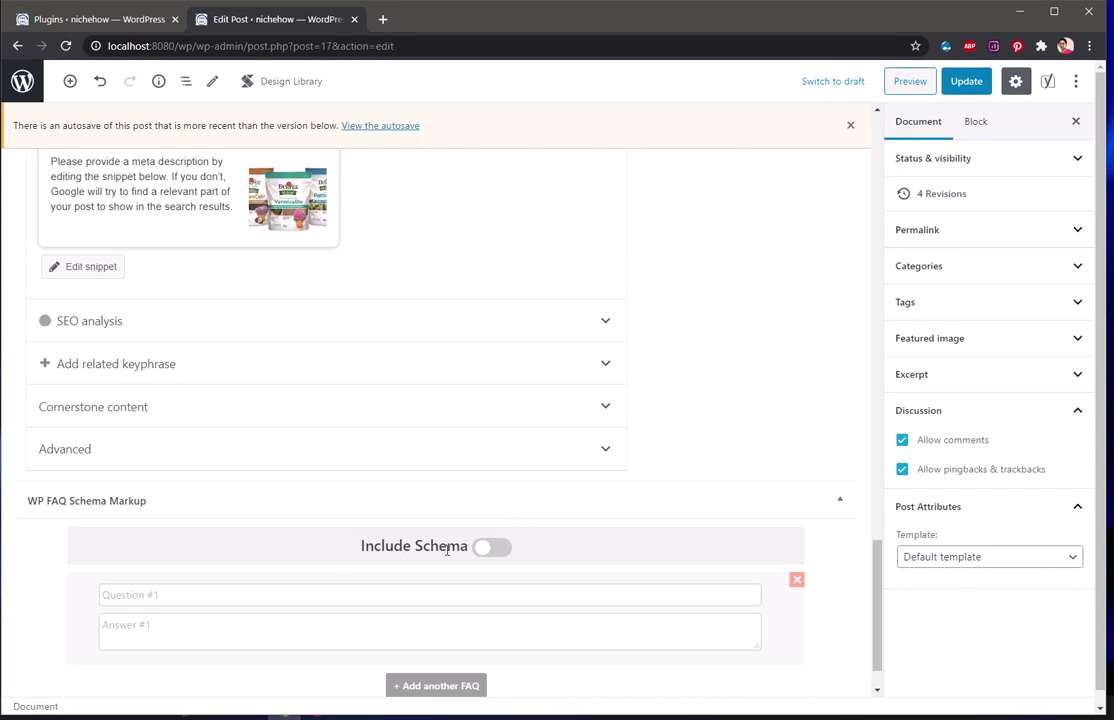
left_click(505, 557)
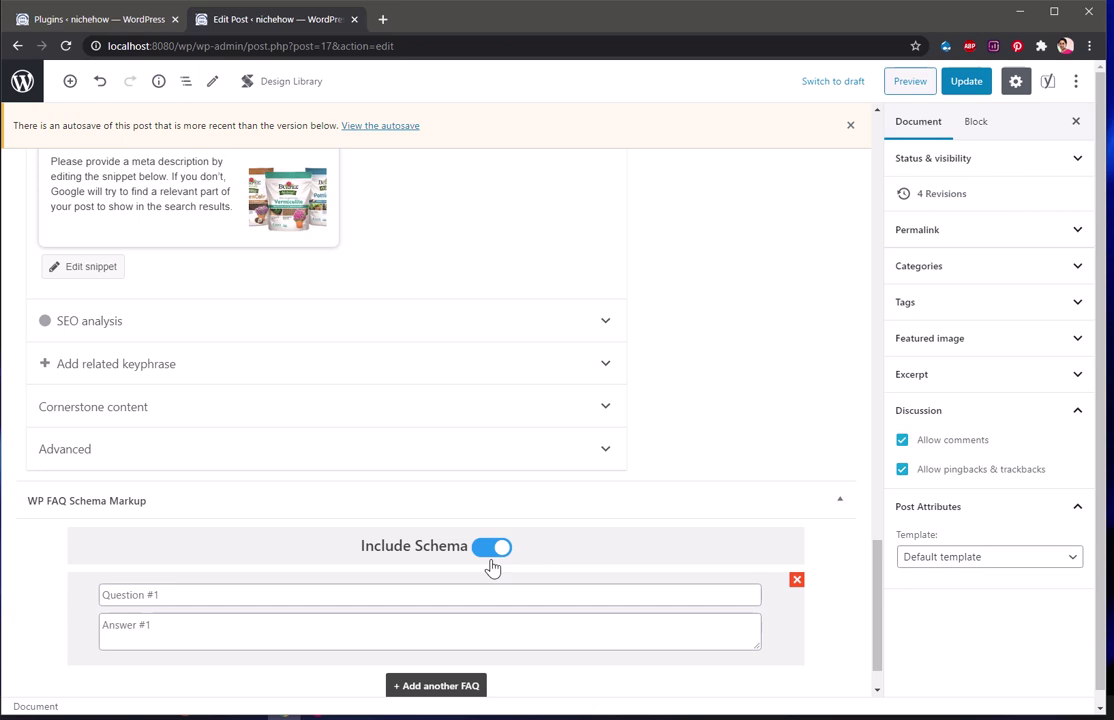
scroll(609, 505, "down", 1)
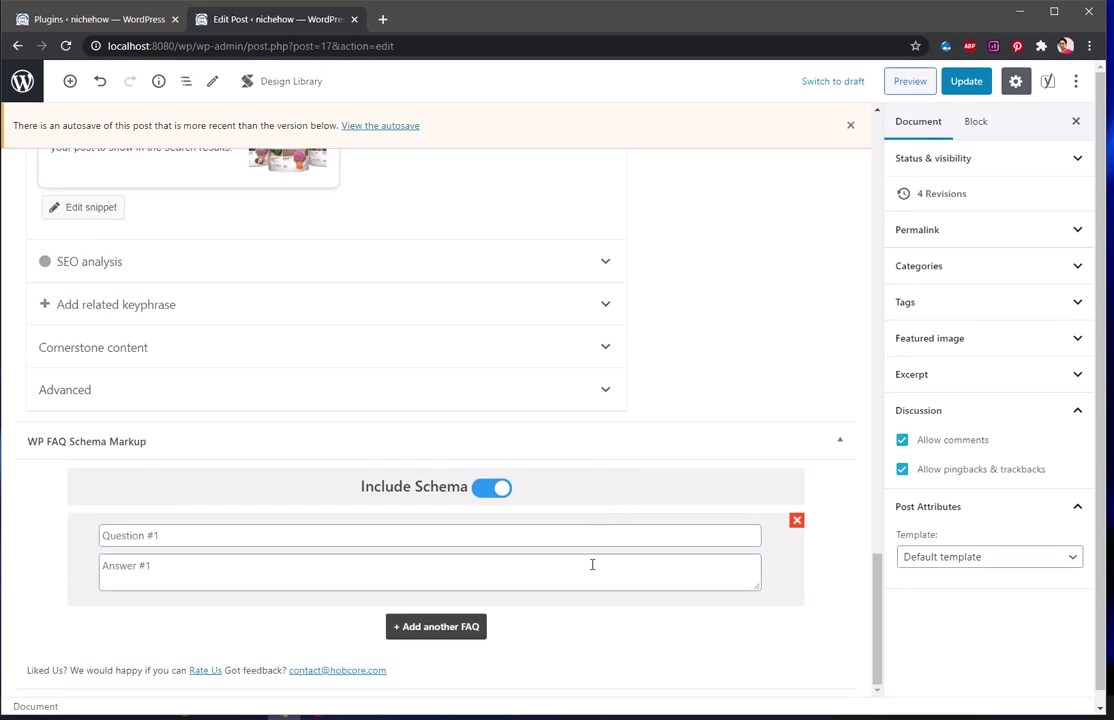
Add two extra question and answer entries to the FAQ schema and remove them again
left_click(420, 630)
scroll(577, 616, "down", 1)
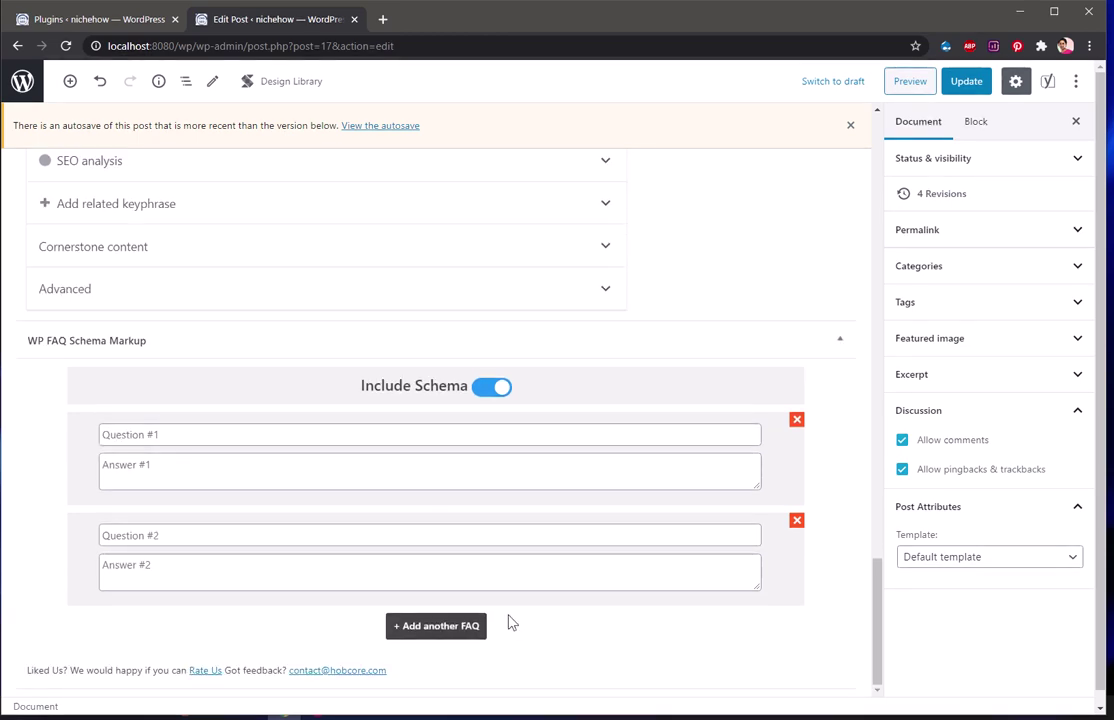
left_click(438, 626)
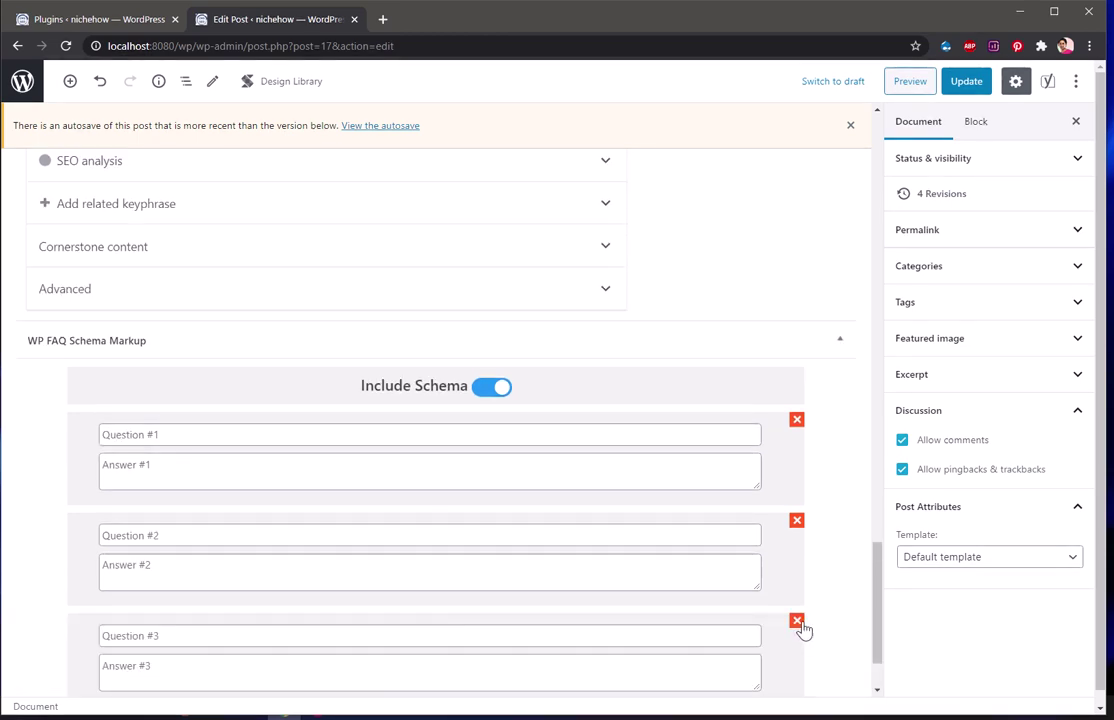
scroll(801, 629, "down", 1)
left_click(797, 524)
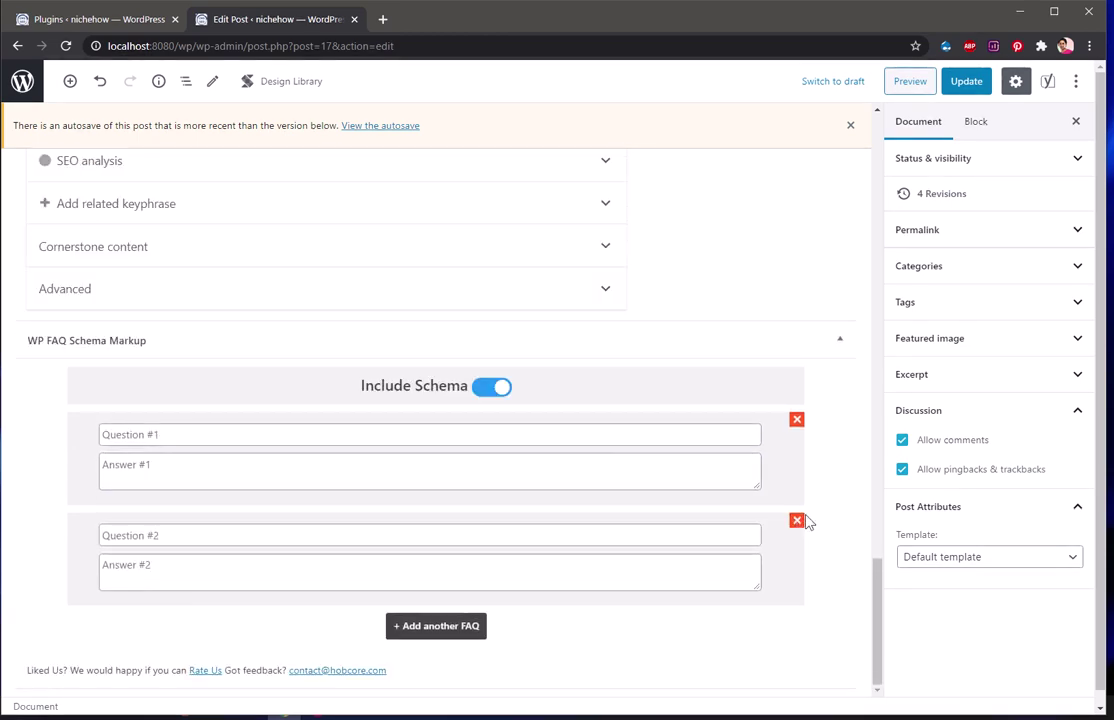
left_click(797, 520)
Copy the first expandable block's title, "Title for This Block", into Question #1 of the FAQ schema, collapsing the Yoast SEO section on the way
scroll(547, 388, "up", 5)
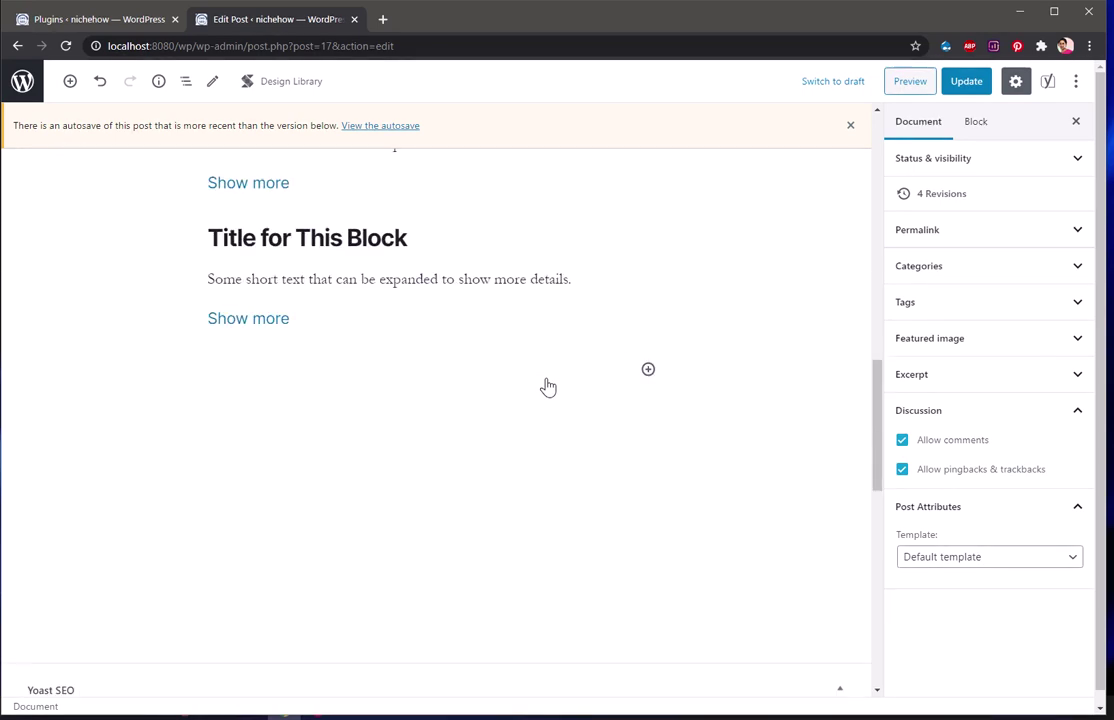
scroll(428, 345, "up", 2)
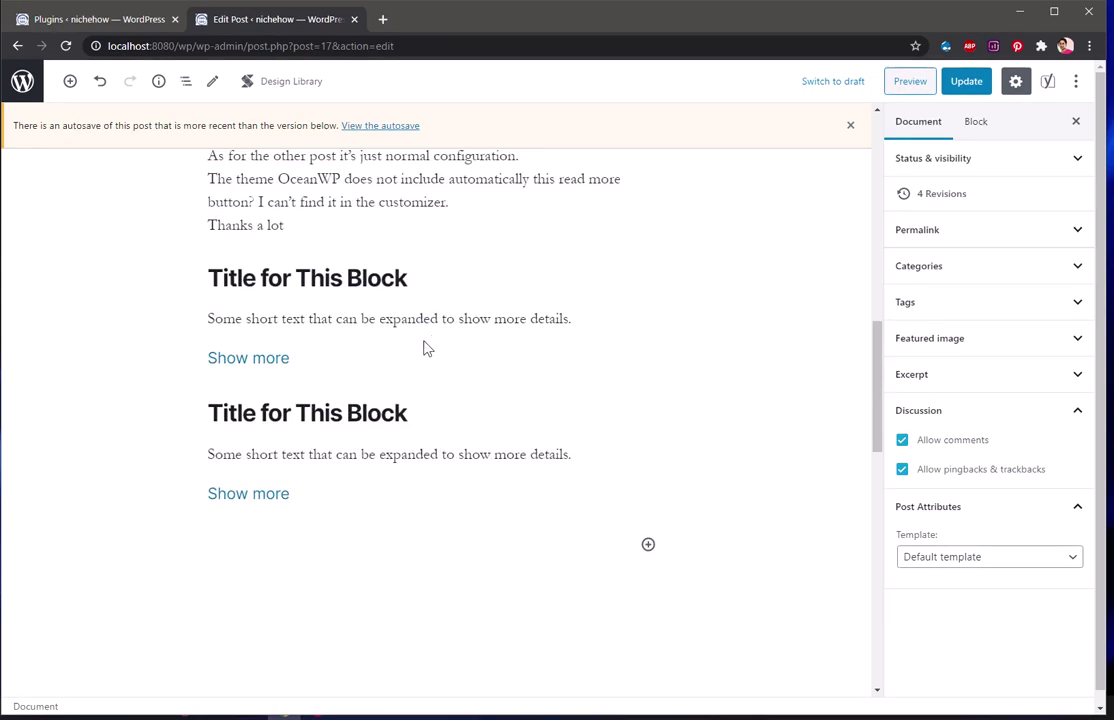
left_click(274, 359)
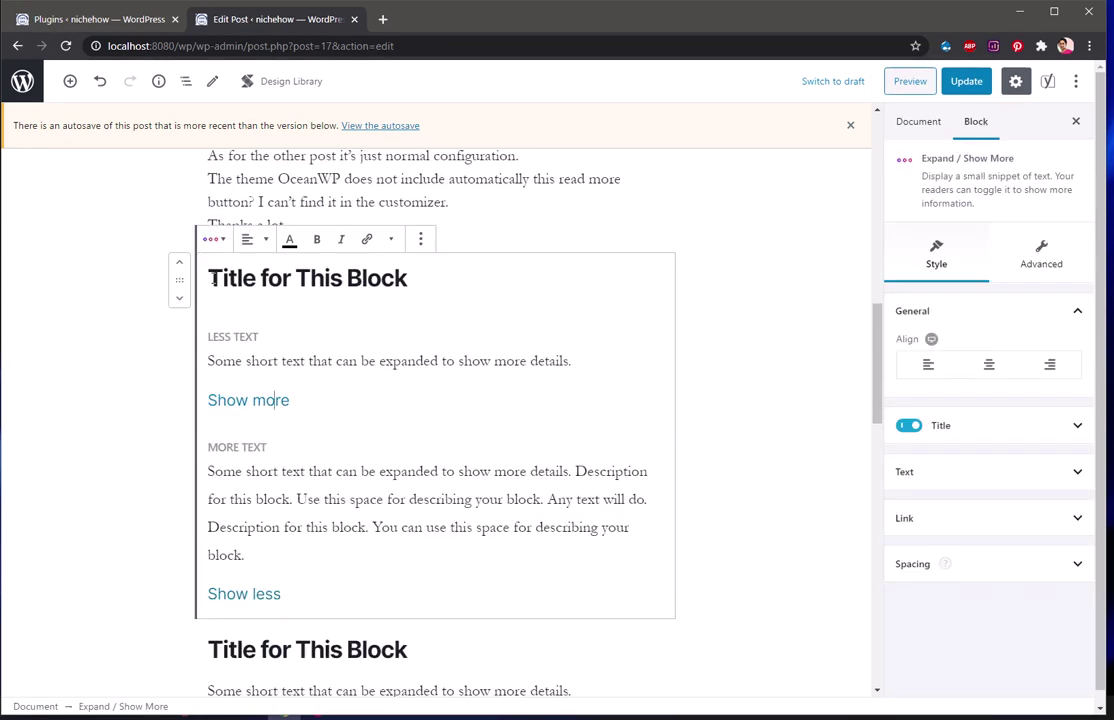
left_click_drag(207, 279, 455, 276)
key("ctrl+c")
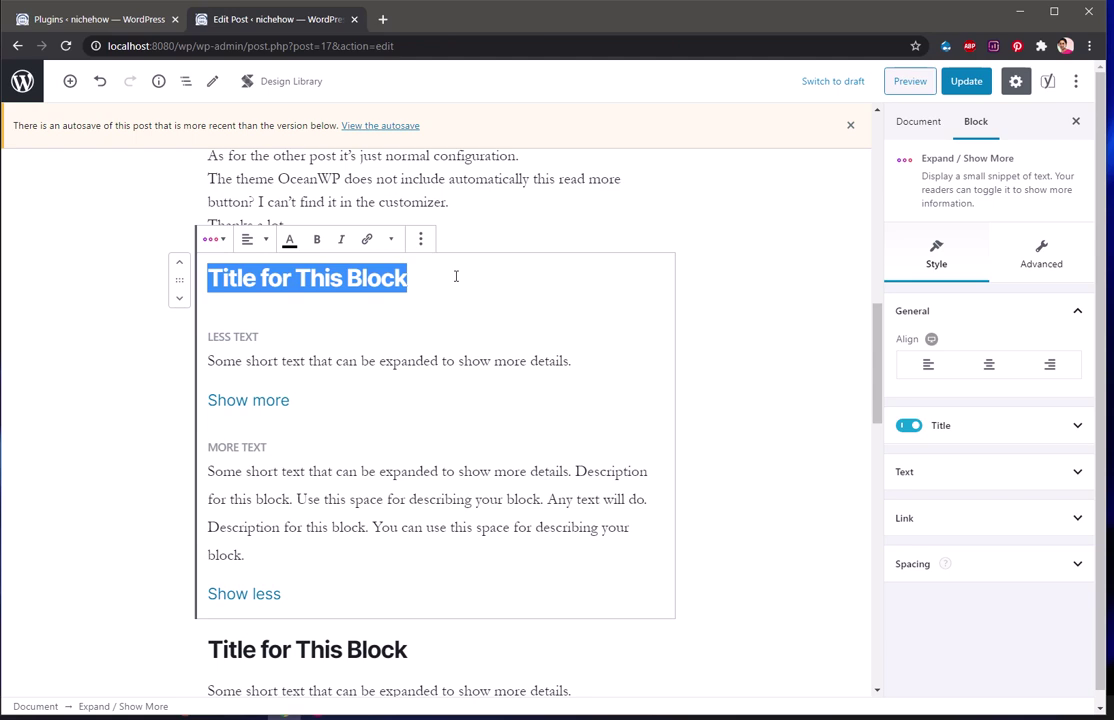
scroll(579, 537, "down", 10)
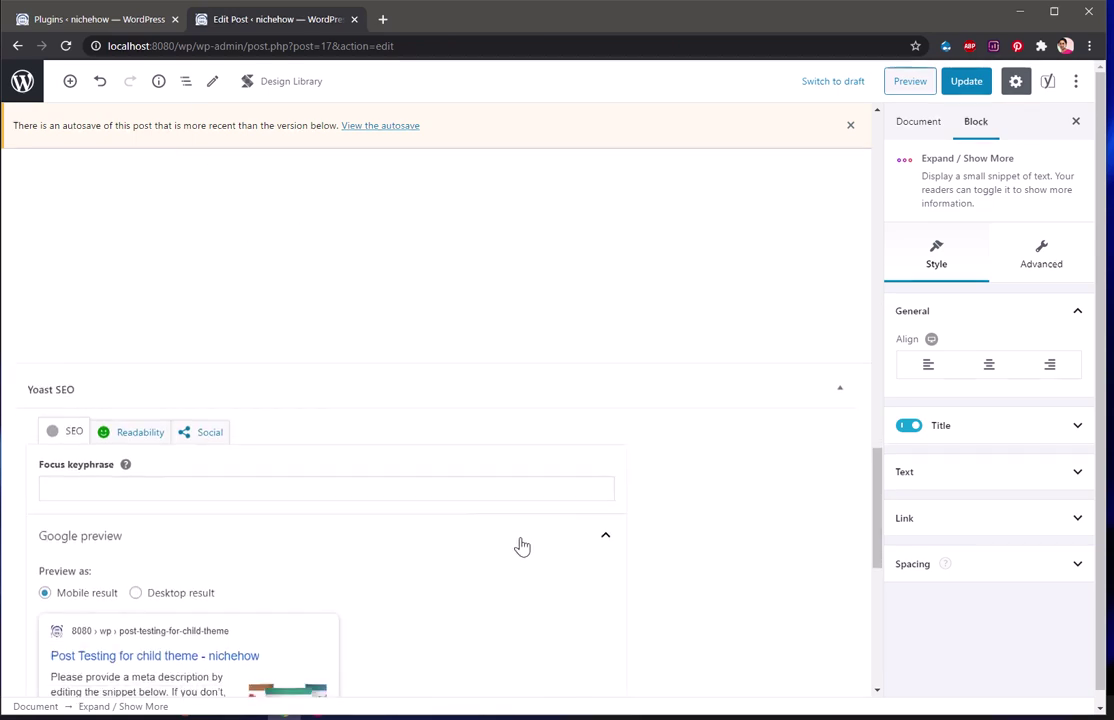
scroll(522, 545, "down", 5)
scroll(622, 535, "up", 4)
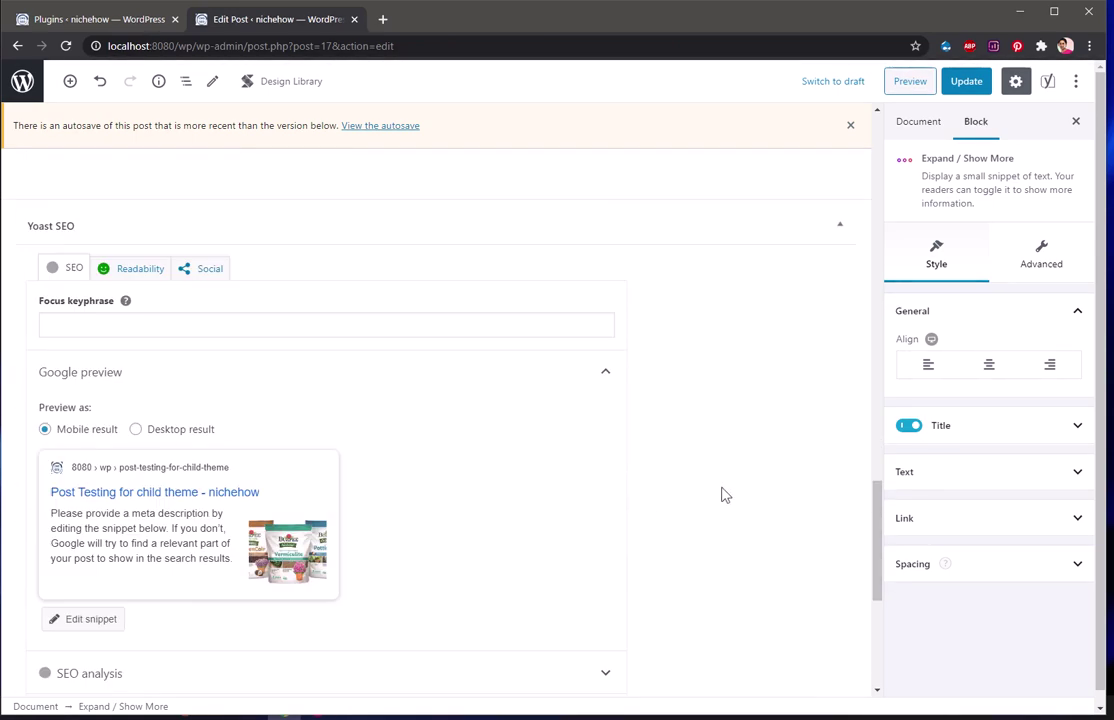
left_click(835, 224)
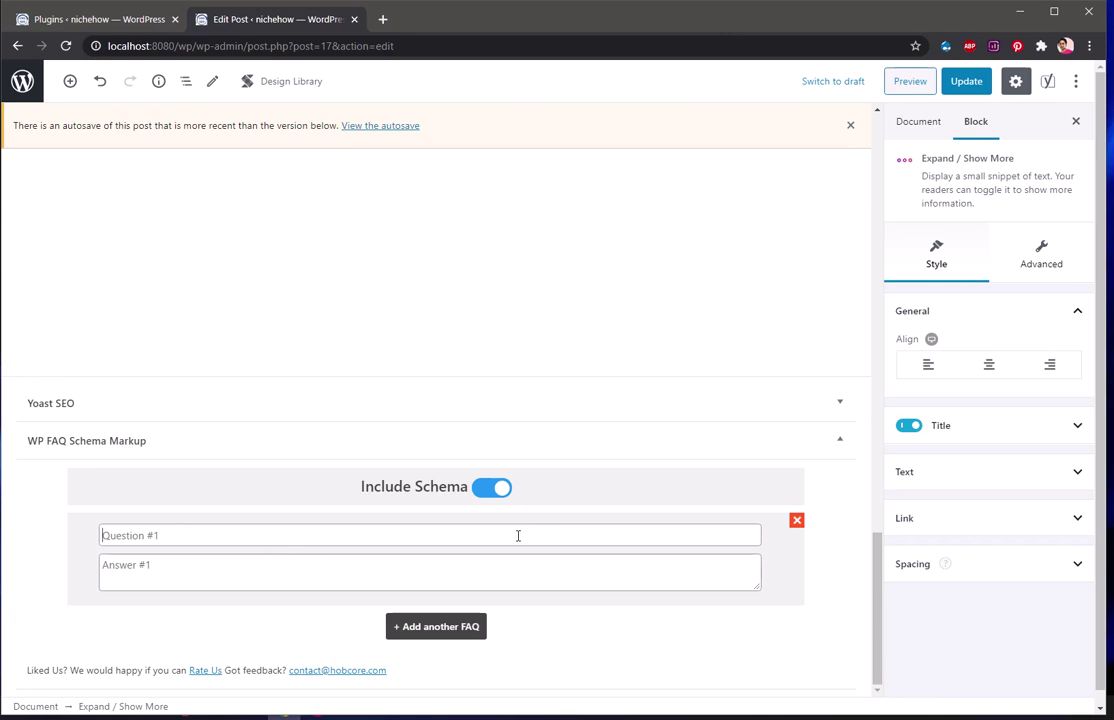
key("ctrl+v")
Copy the first expandable block's full More Text paragraph into Answer #1 of the FAQ schema
scroll(559, 526, "up", 10)
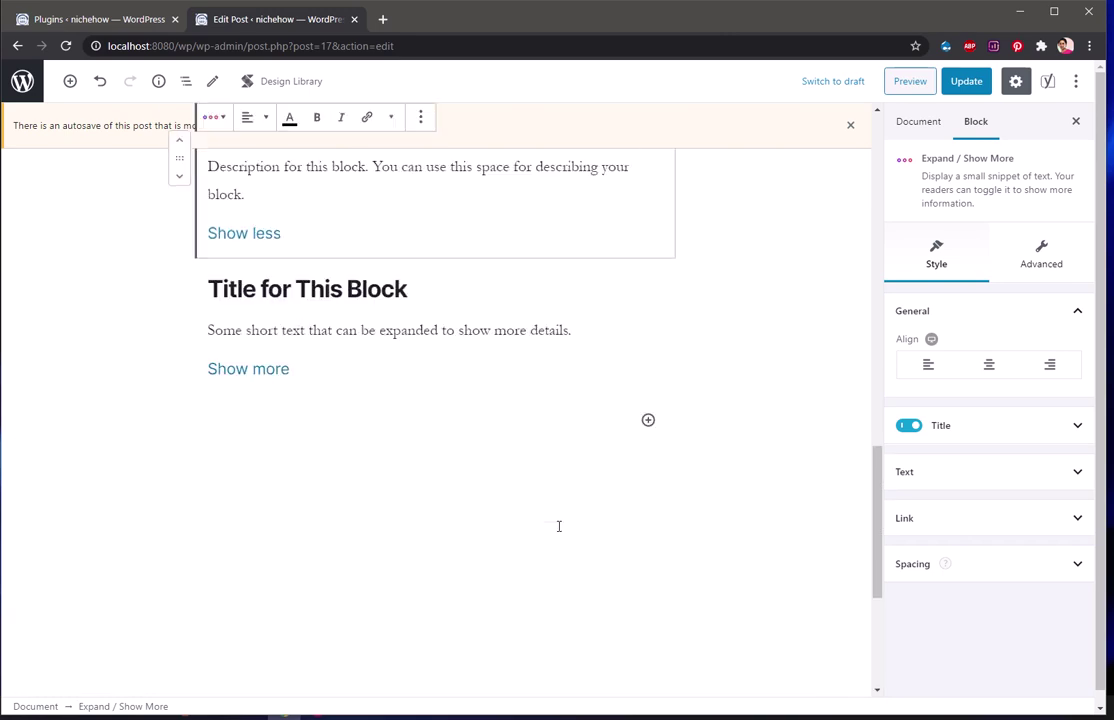
scroll(538, 526, "up", 4)
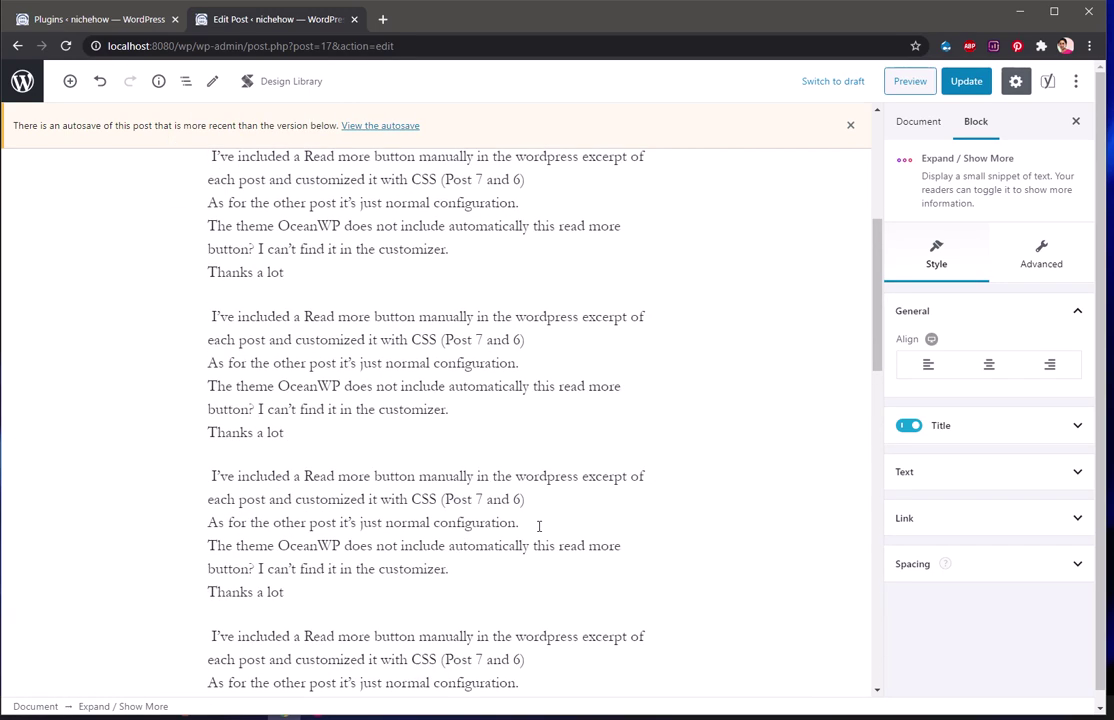
scroll(538, 526, "down", 4)
scroll(538, 526, "down", 2)
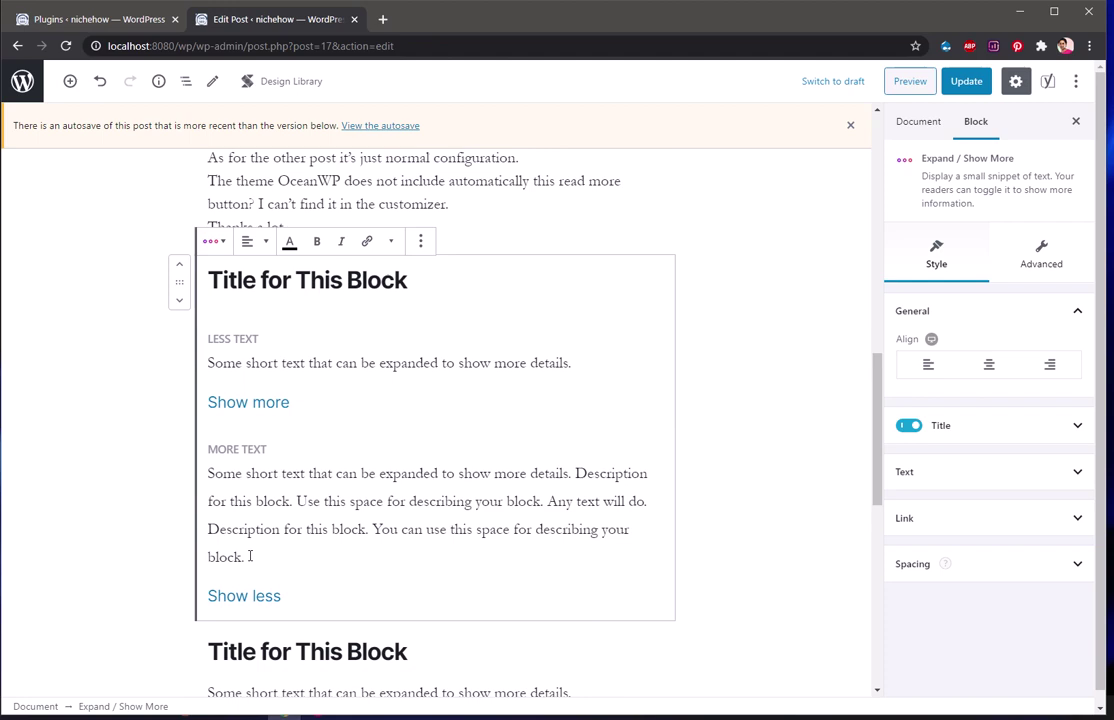
left_click_drag(244, 557, 206, 475)
scroll(206, 487, "up", 1)
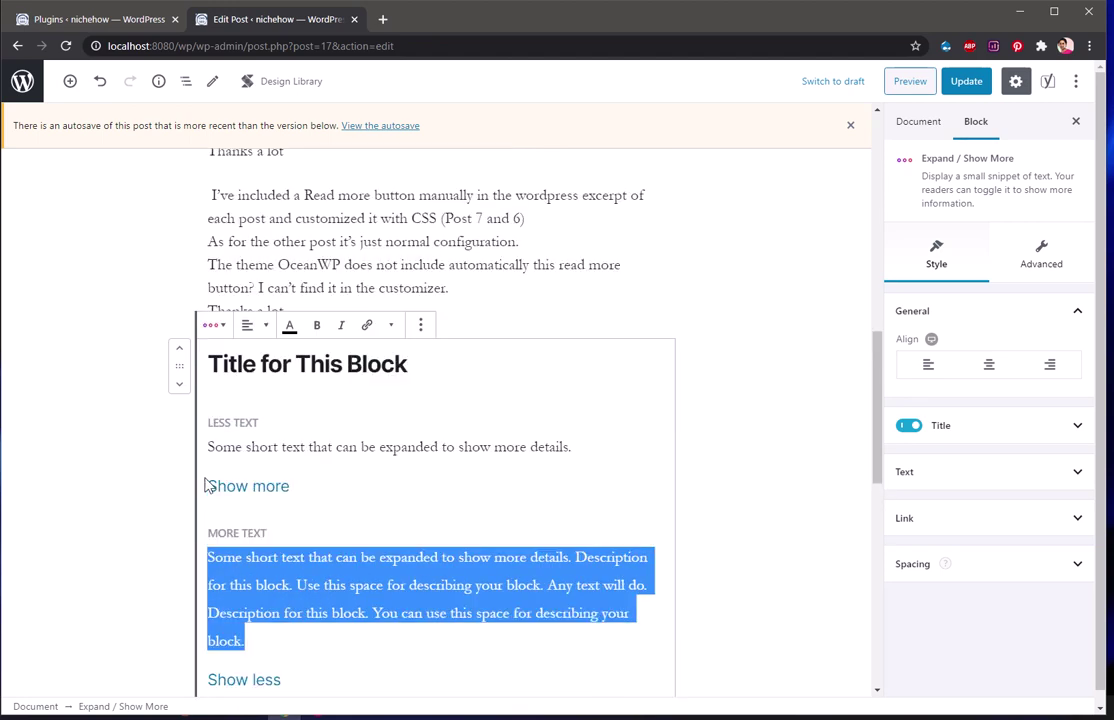
right_click(280, 567)
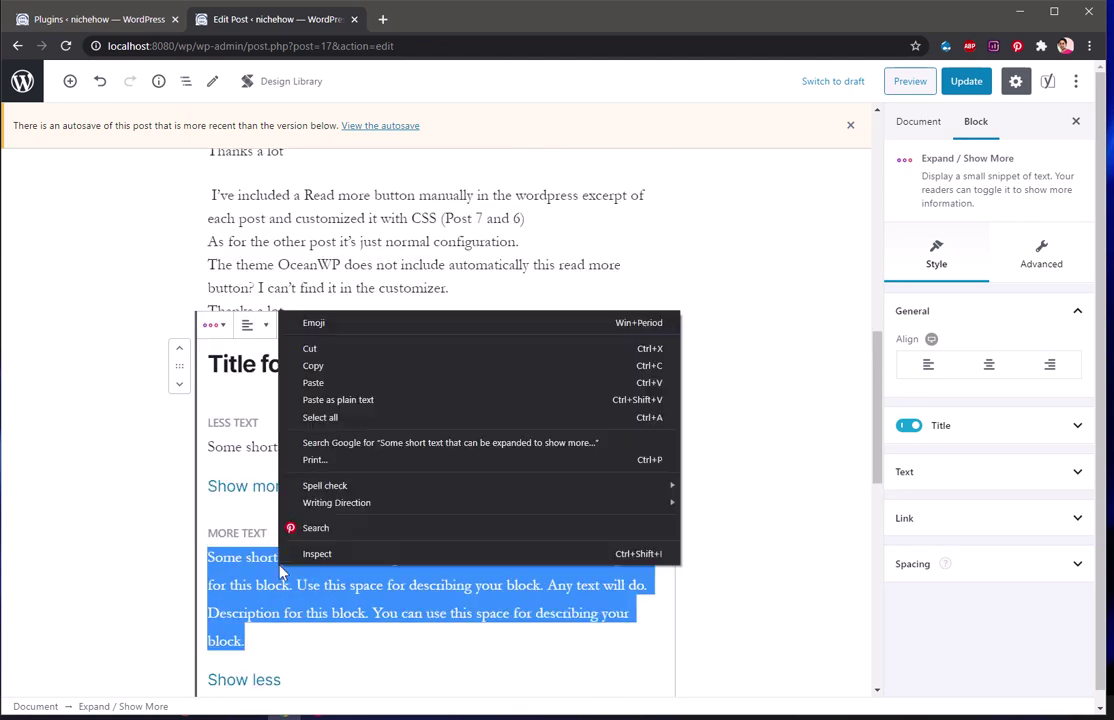
left_click(322, 368)
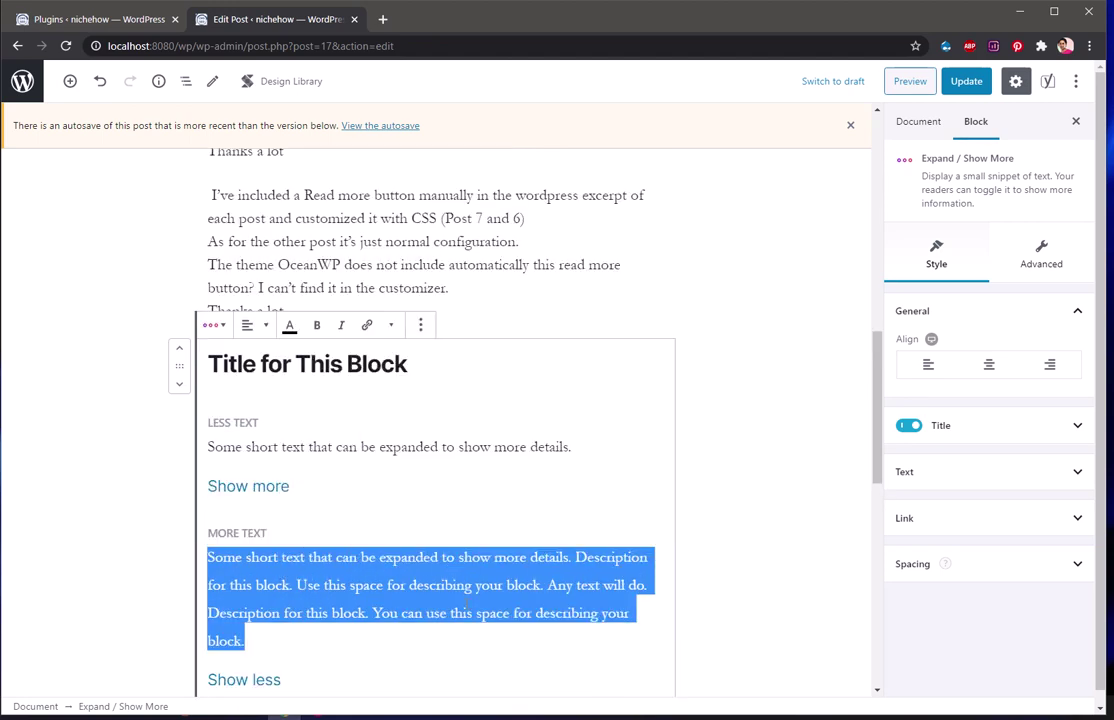
scroll(450, 500, "down", 10)
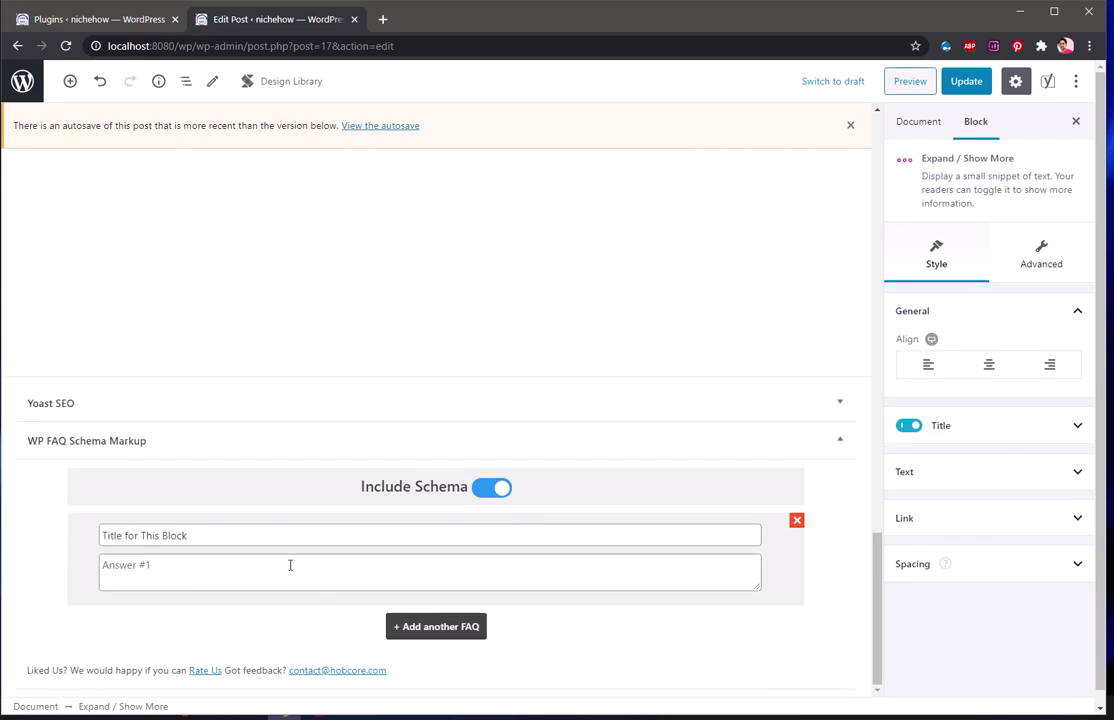
key("ctrl+v")
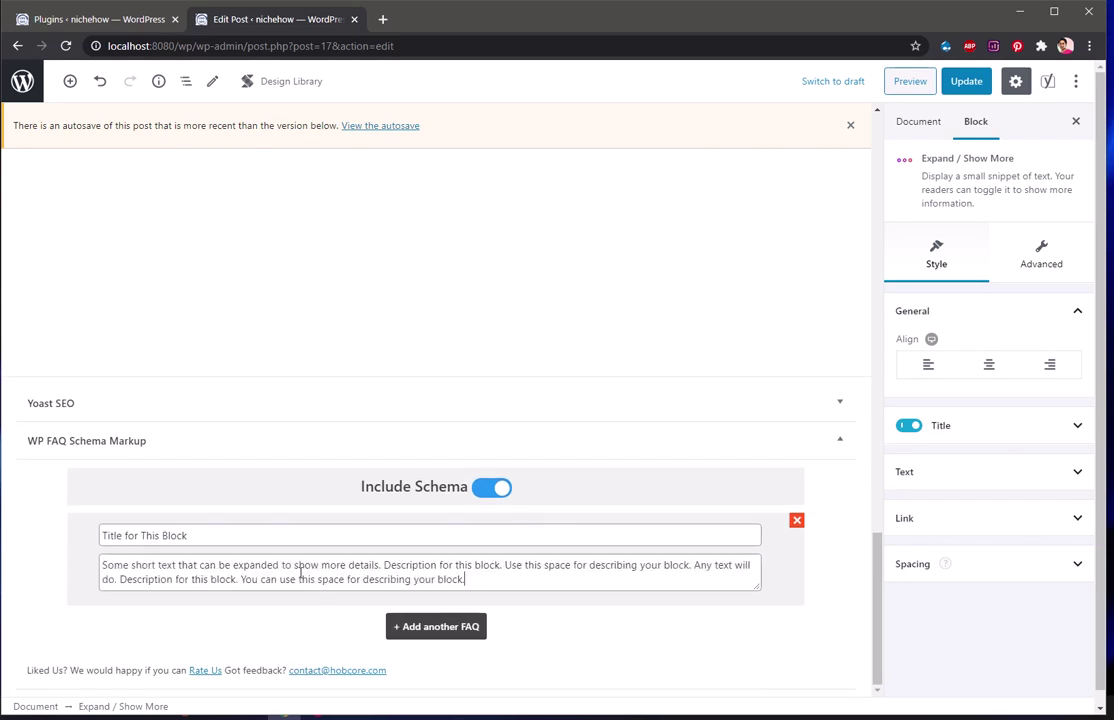
Add a second FAQ entry to the schema and paste the copied More Text paragraph as its answer
left_click(438, 625)
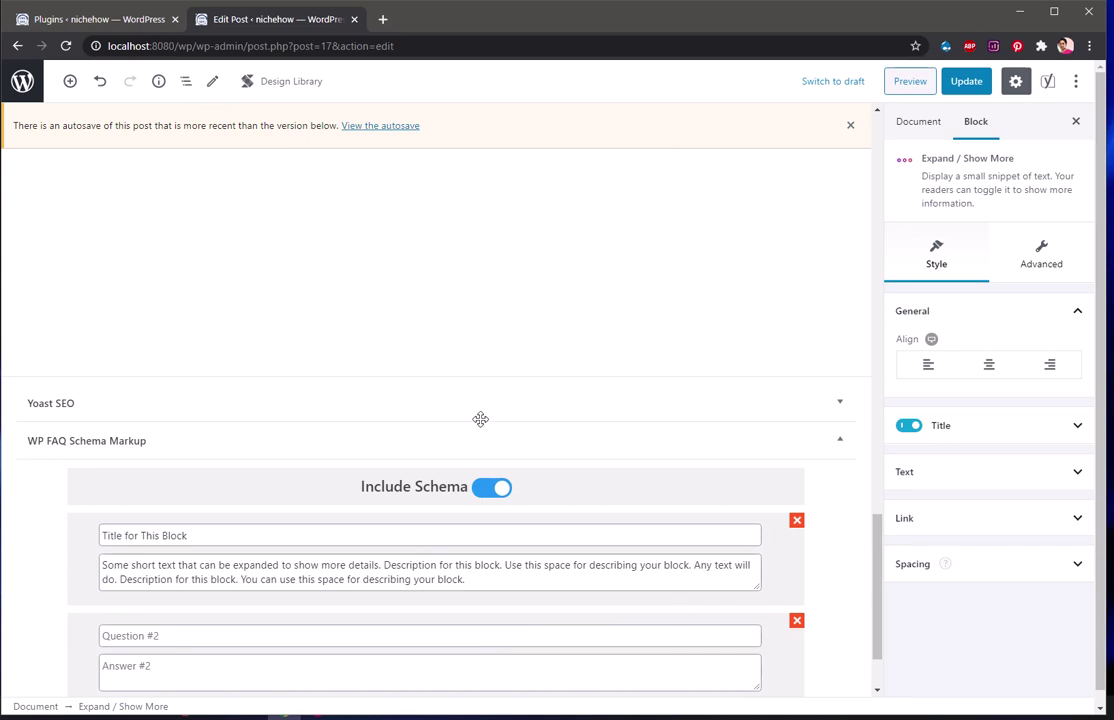
scroll(480, 419, "up", 5)
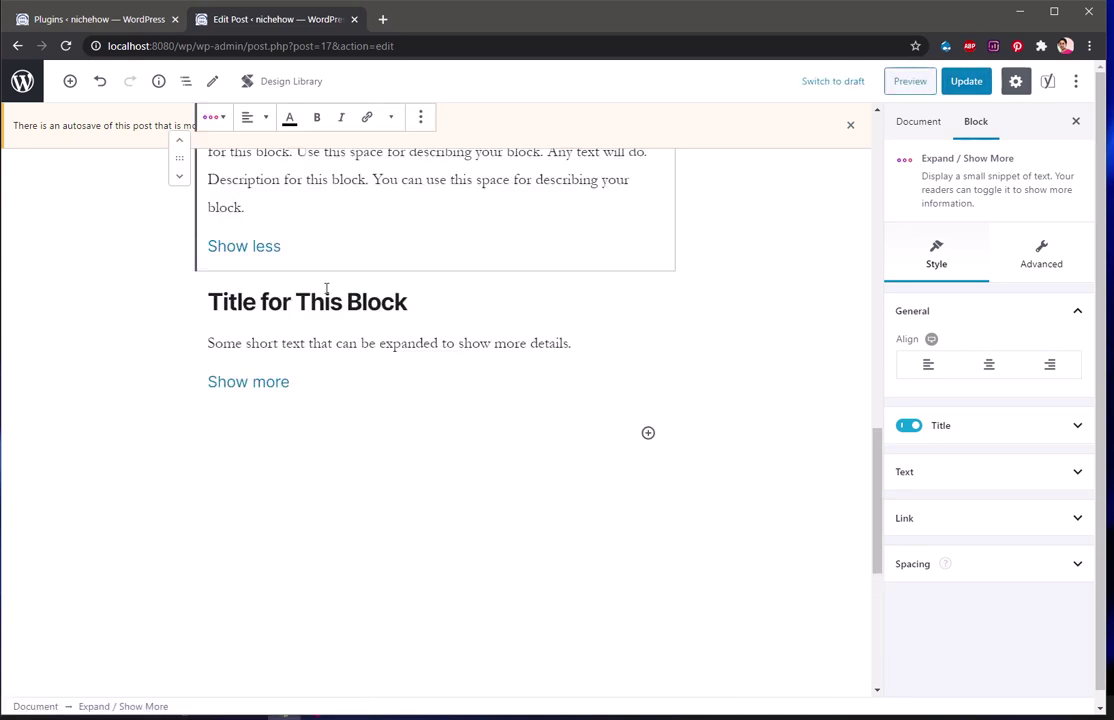
left_click_drag(429, 300, 236, 293)
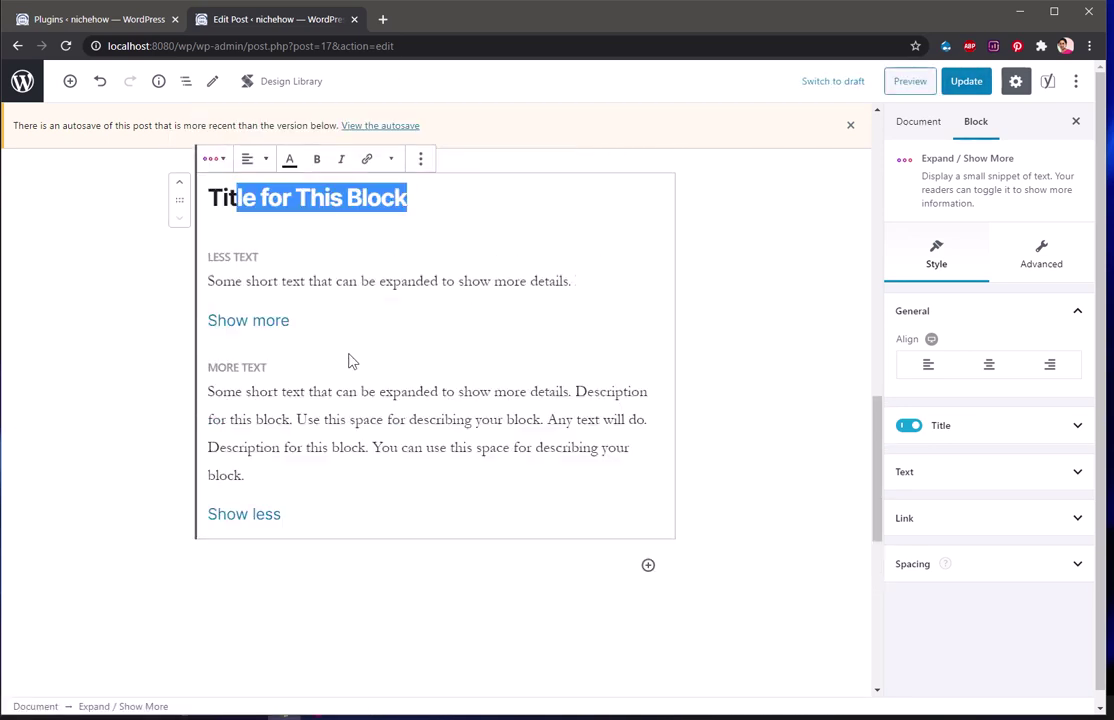
scroll(398, 380, "up", 3)
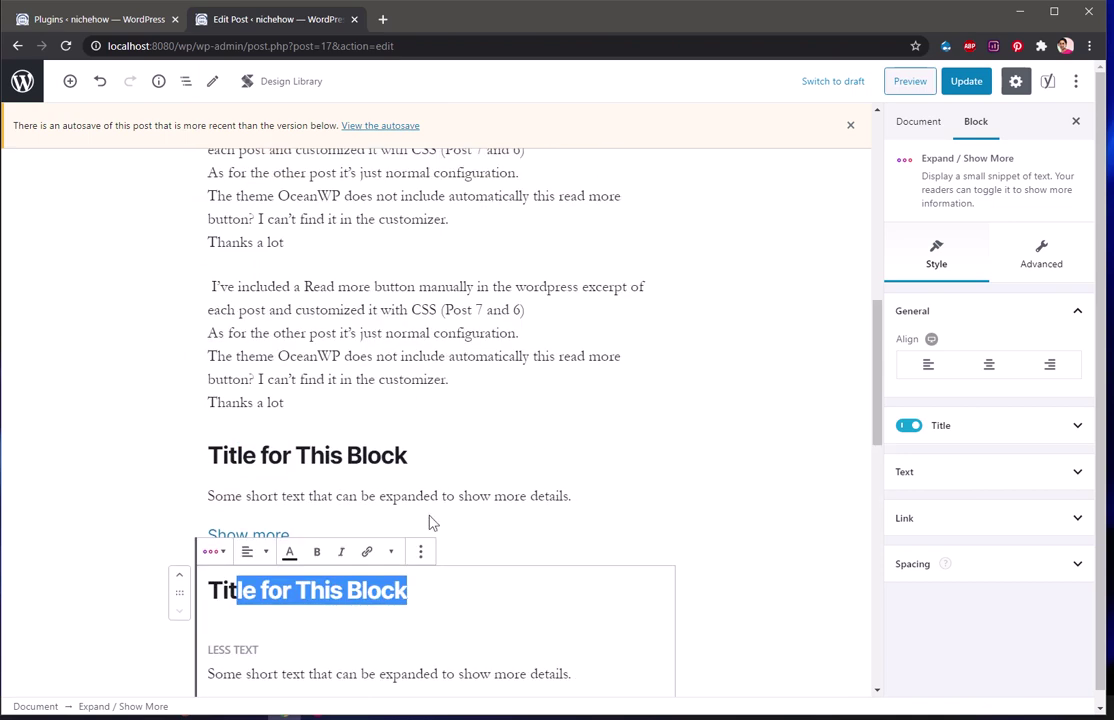
scroll(446, 559, "down", 10)
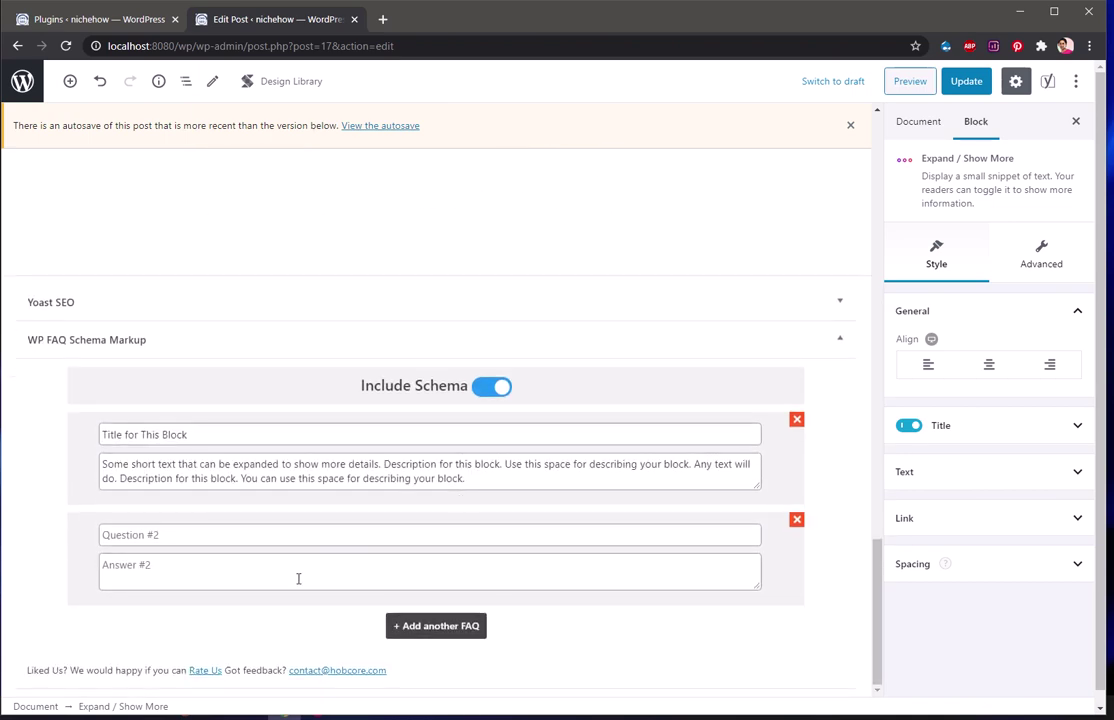
left_click(299, 578)
key("ctrl+v")
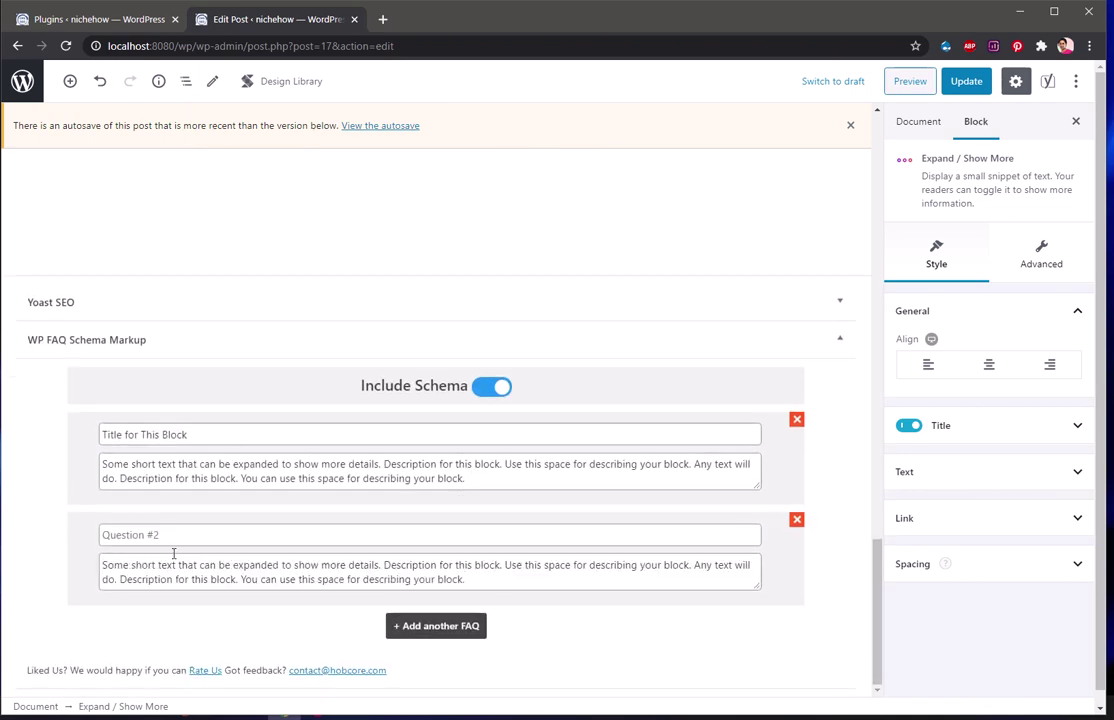
Copy the first FAQ question into Question #2 and extend it to read "Title for This Block 2"
left_click_drag(188, 435, 90, 437)
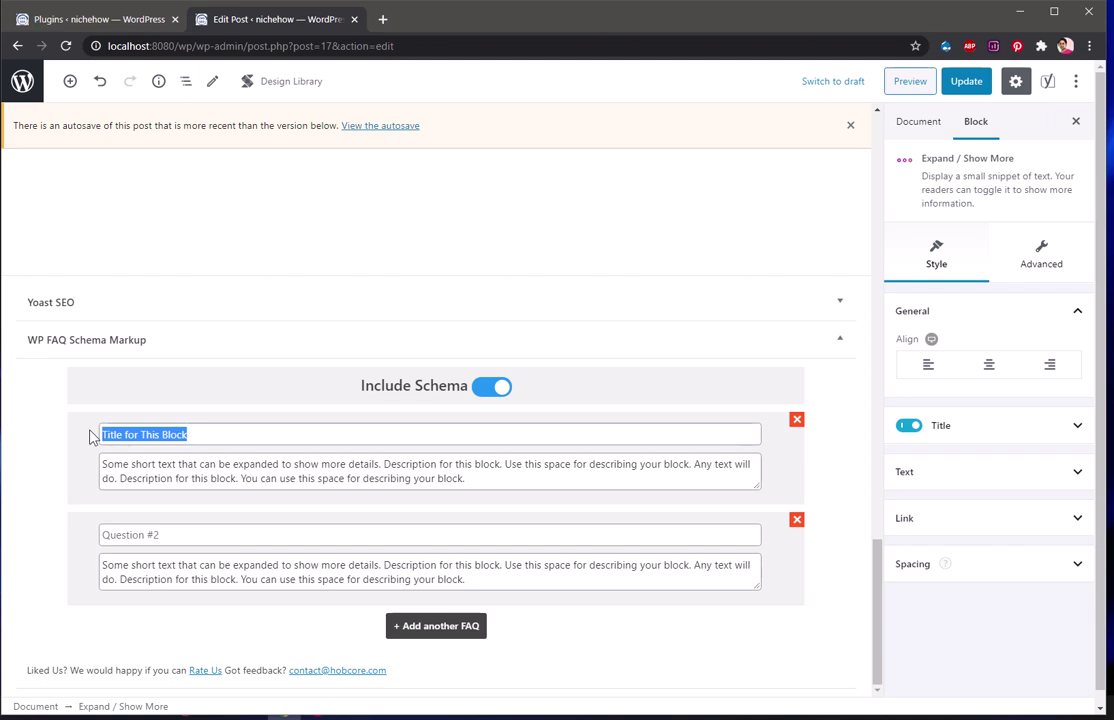
left_click(231, 536)
key("ctrl+v")
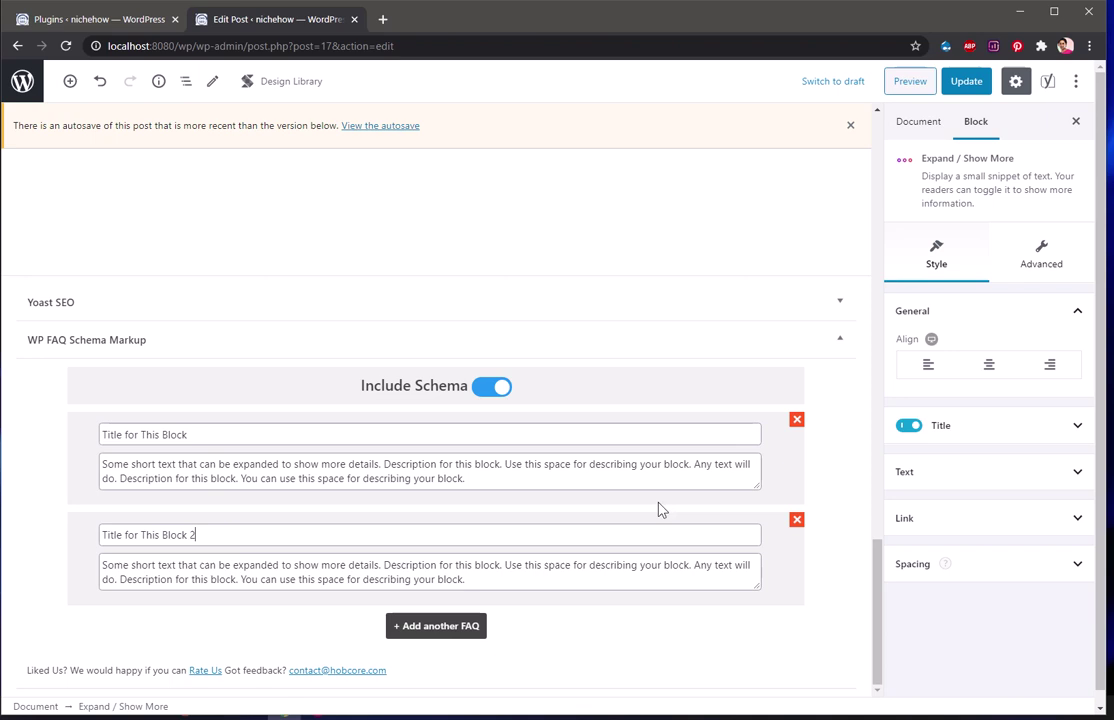
Update the post and view its published page in a new tab, down to the expandable blocks
left_click(966, 82)
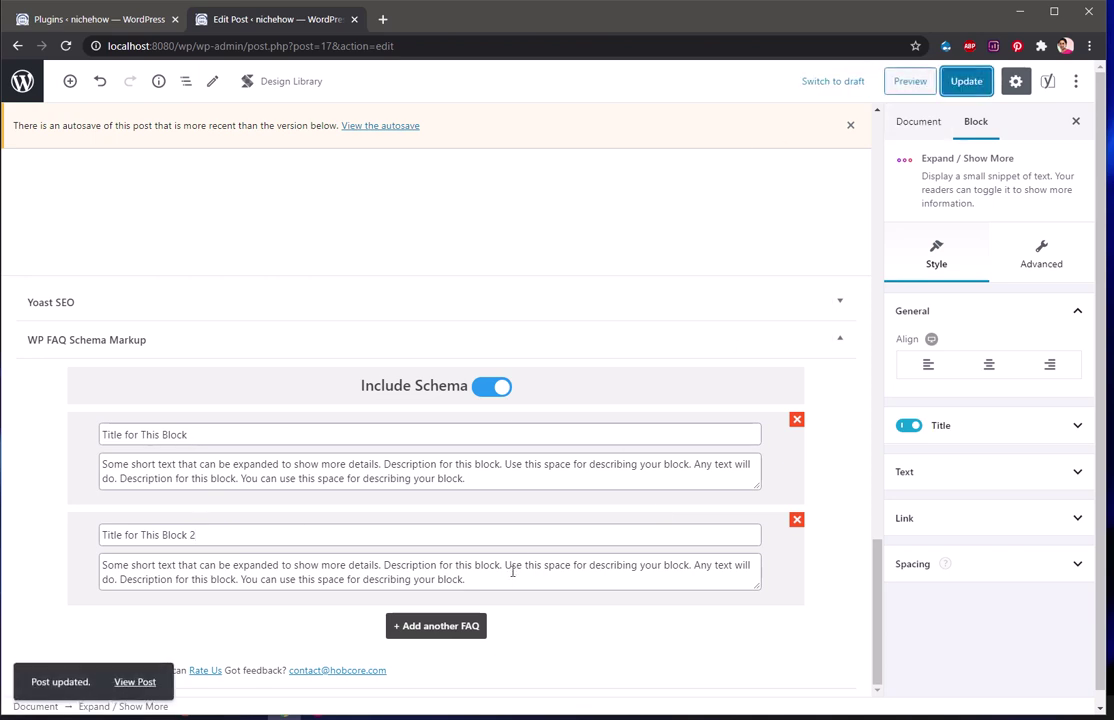
scroll(512, 571, "up", 15)
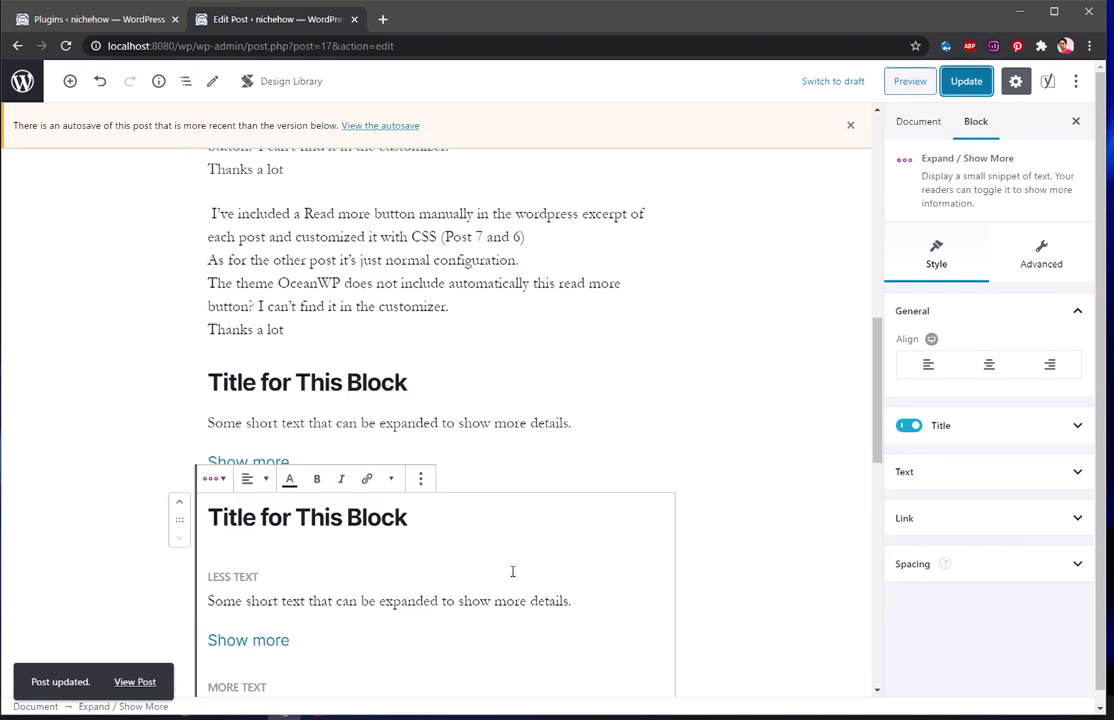
left_click(126, 684)
right_click(126, 688)
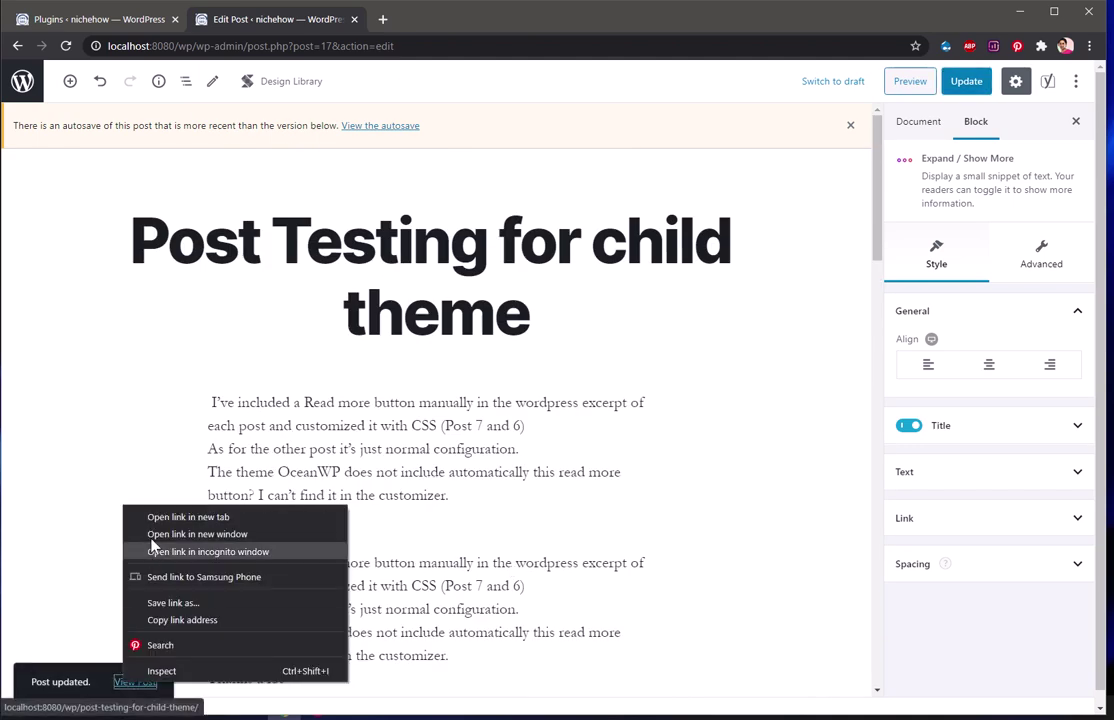
left_click(133, 453)
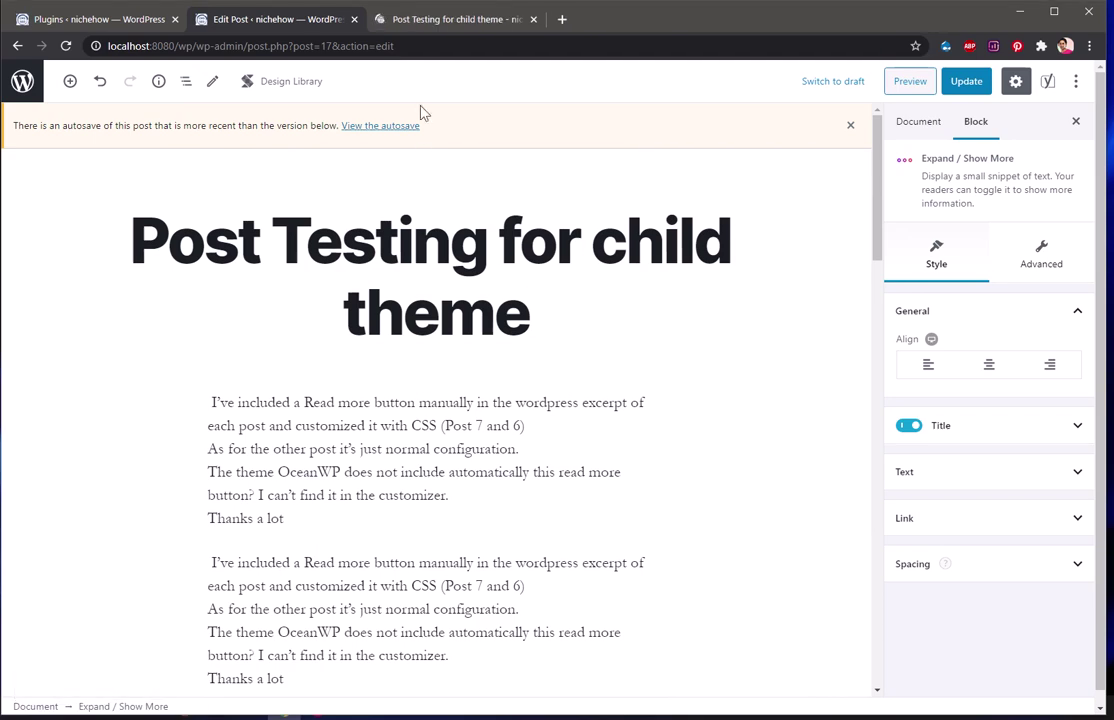
left_click(406, 30)
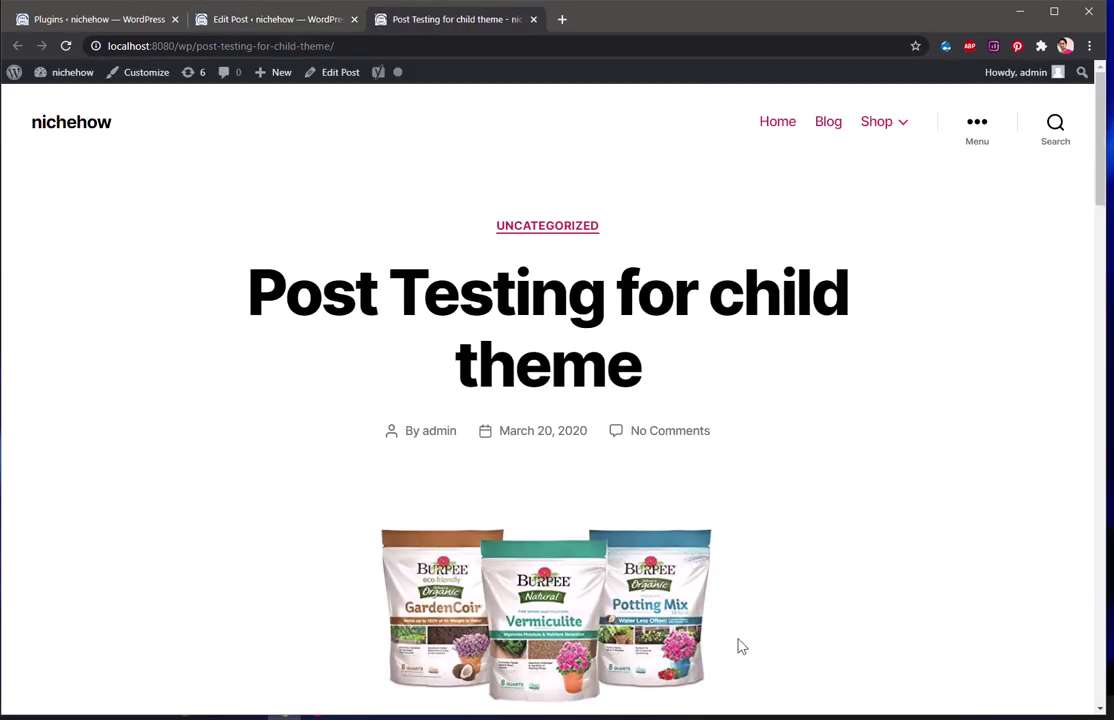
scroll(742, 647, "down", 15)
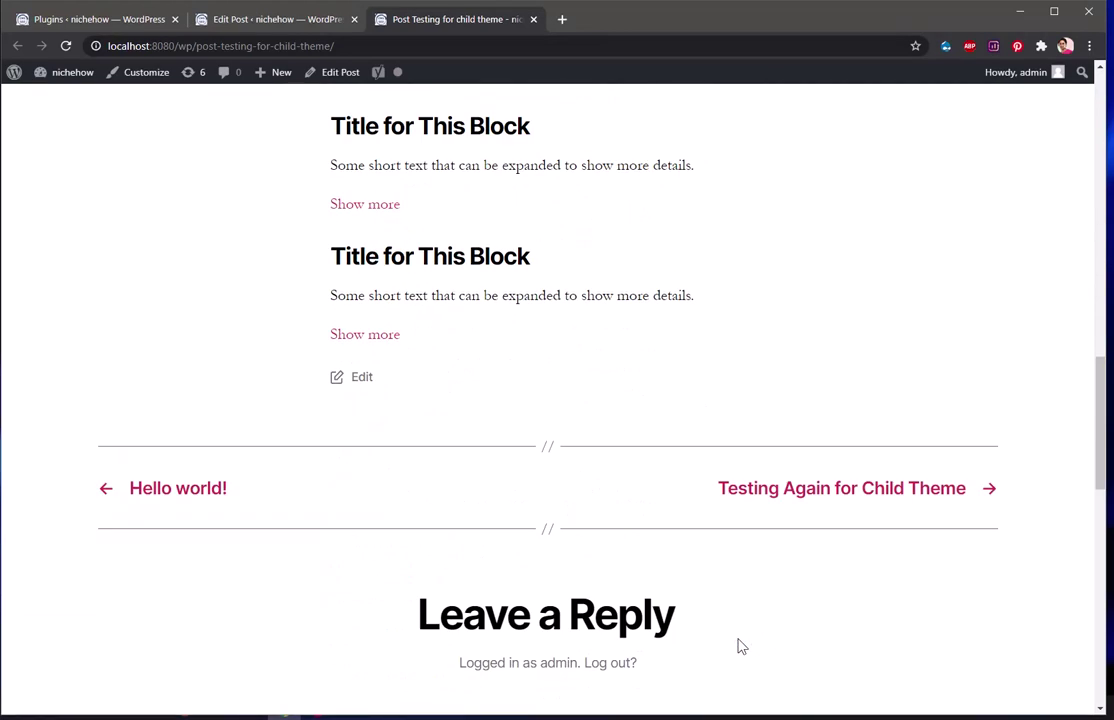
Open the list of all posts in the WordPress admin and check the FAQ Meta column and its column display setting
scroll(740, 647, "down", 5)
scroll(736, 647, "up", 5)
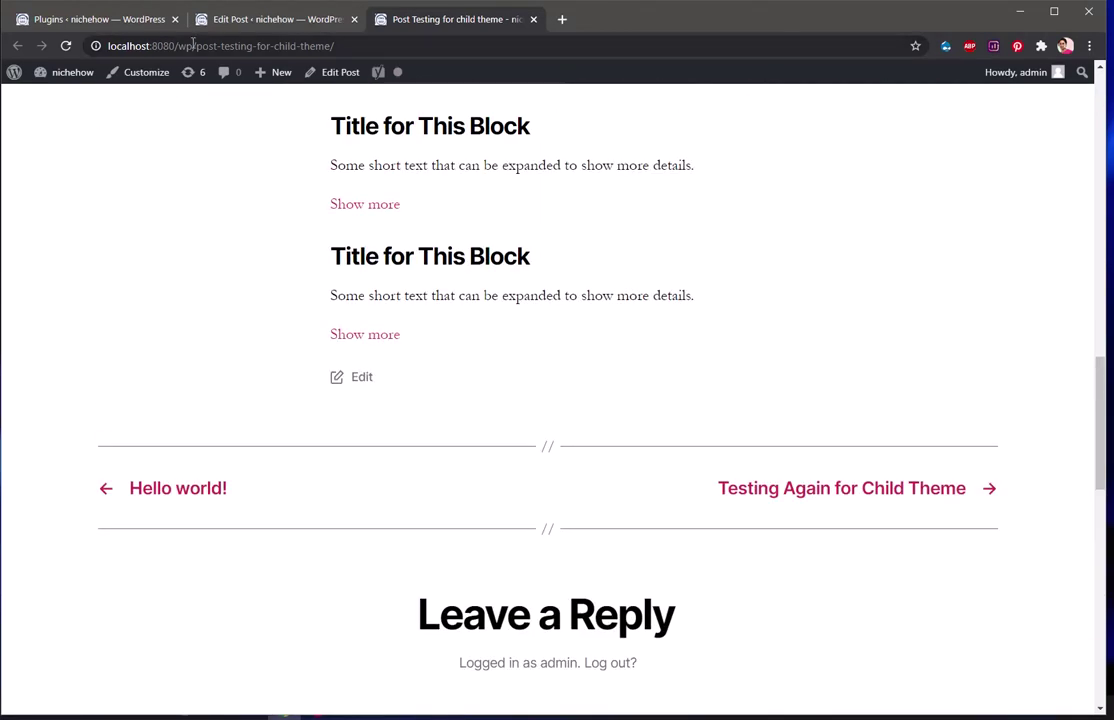
left_click(101, 27)
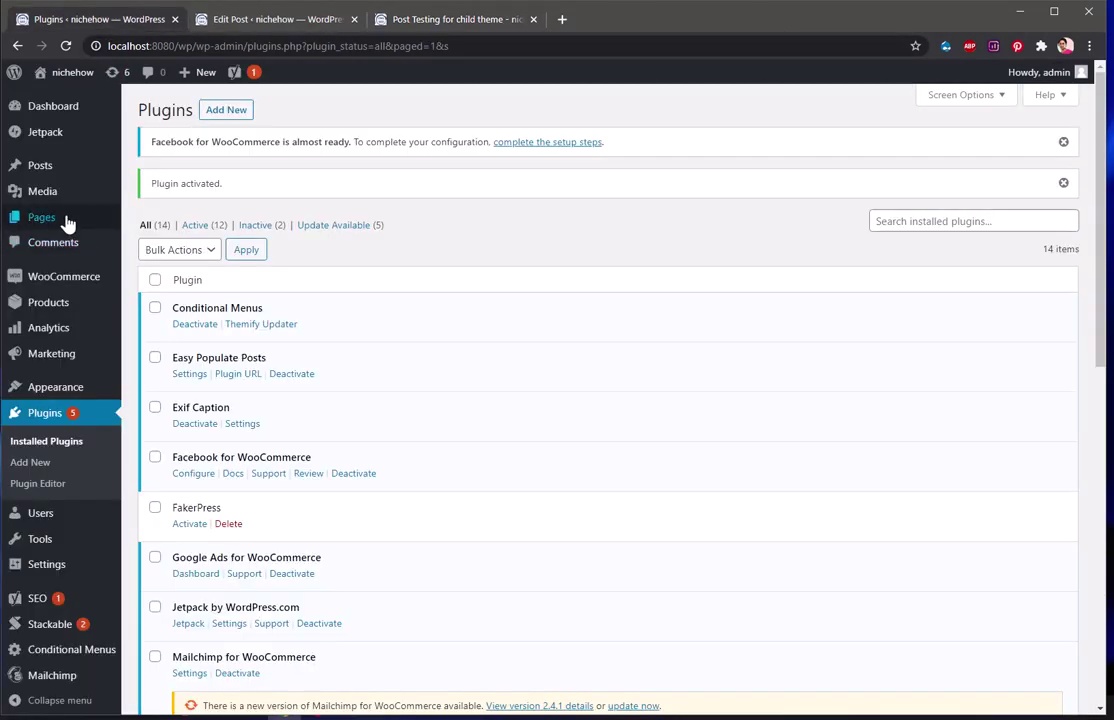
left_click(60, 162)
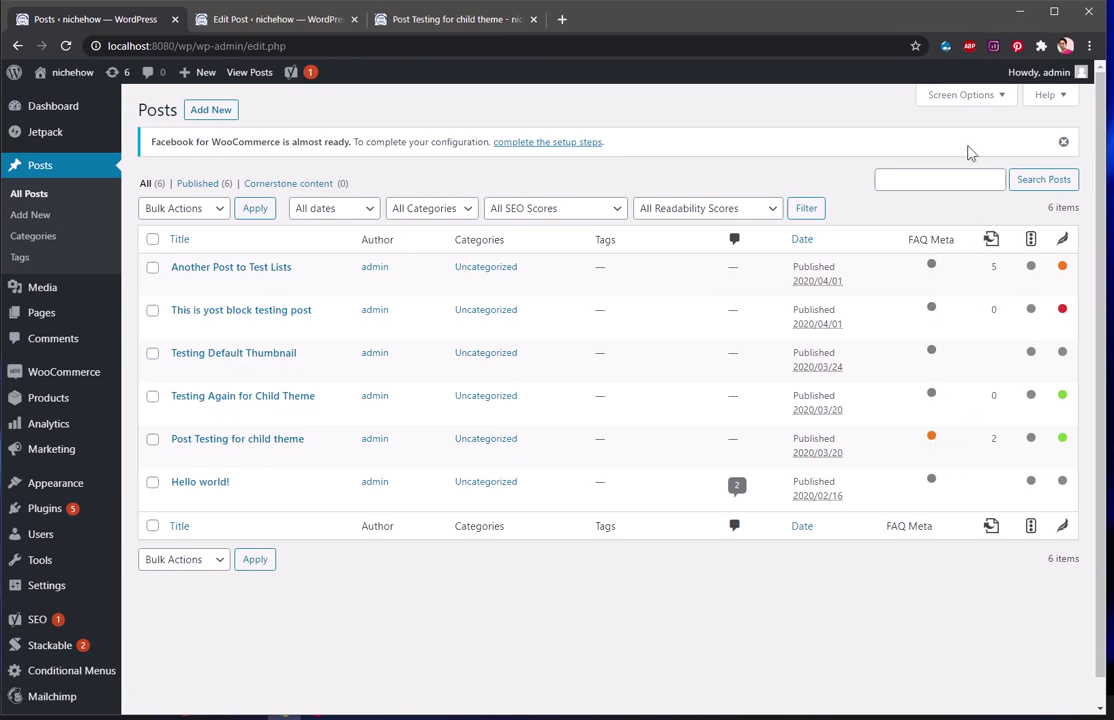
left_click(944, 96)
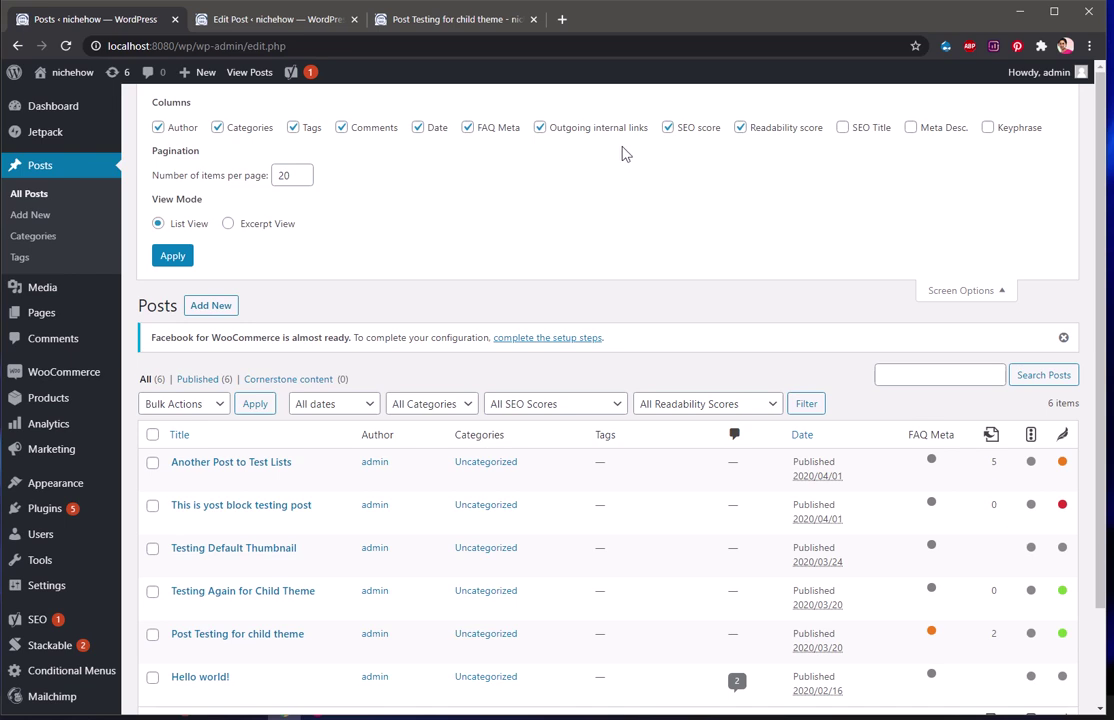
left_click(940, 291)
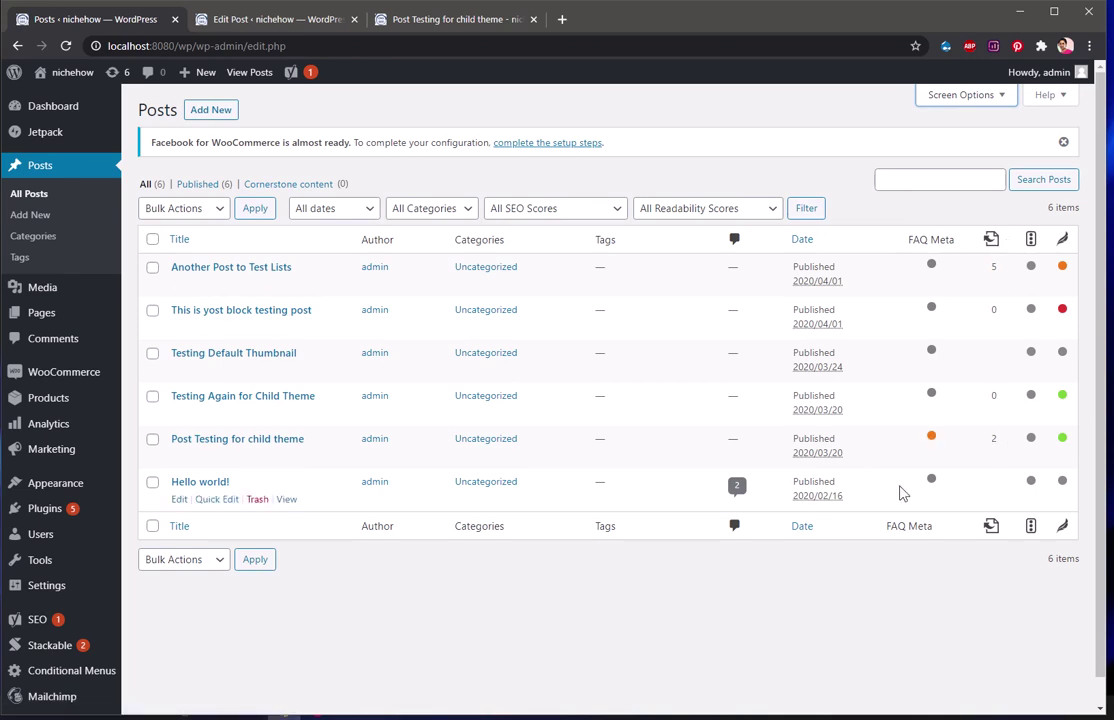
Return to the published post and view it from its title
left_click(398, 30)
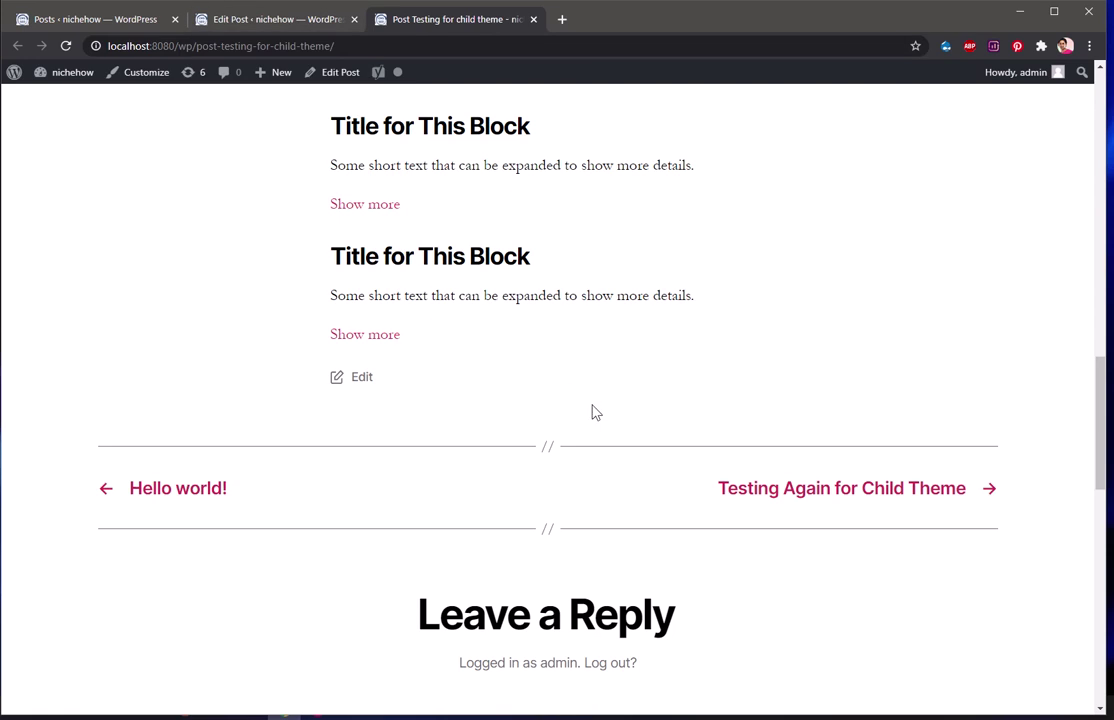
scroll(593, 412, "down", 2)
scroll(593, 412, "up", 15)
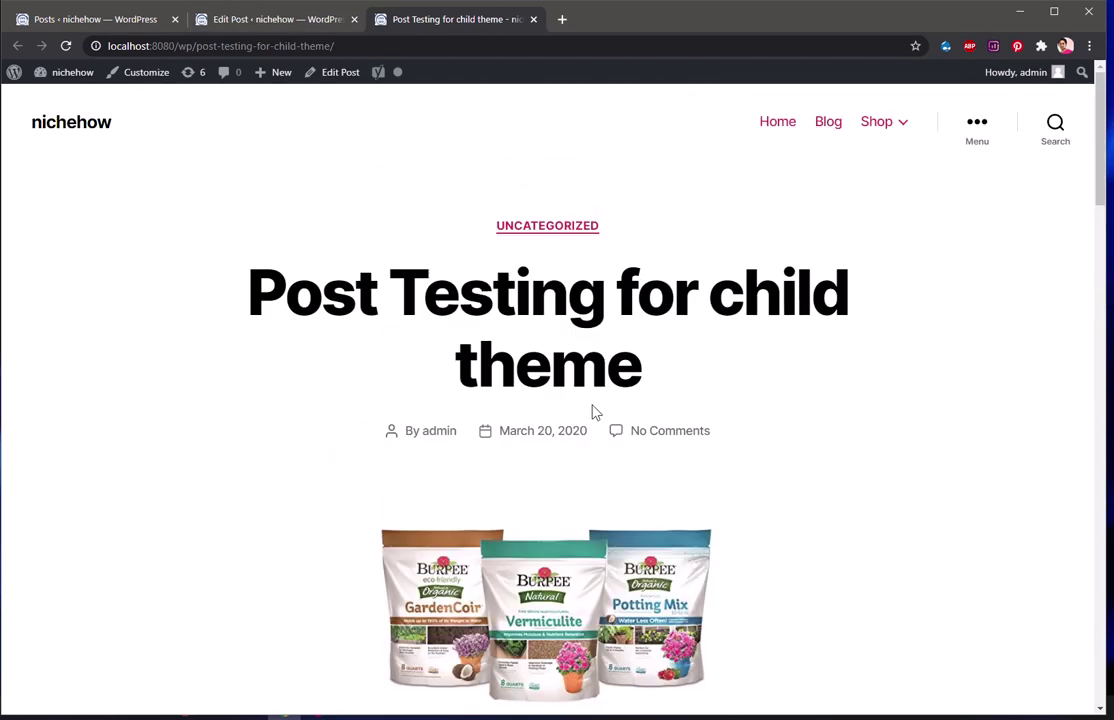